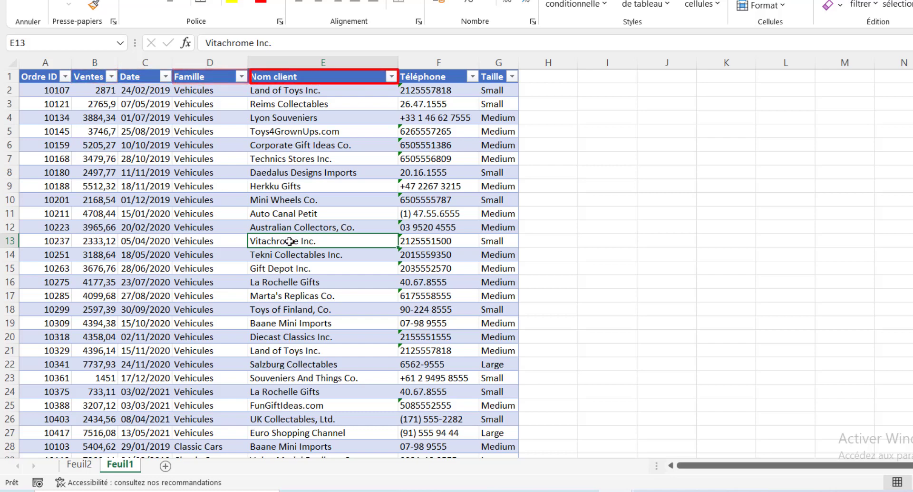
Examine the sample pivot table of monthly sales on the Feuil2 sheet
{"action": "left_click", "coordinate": [79, 464]}
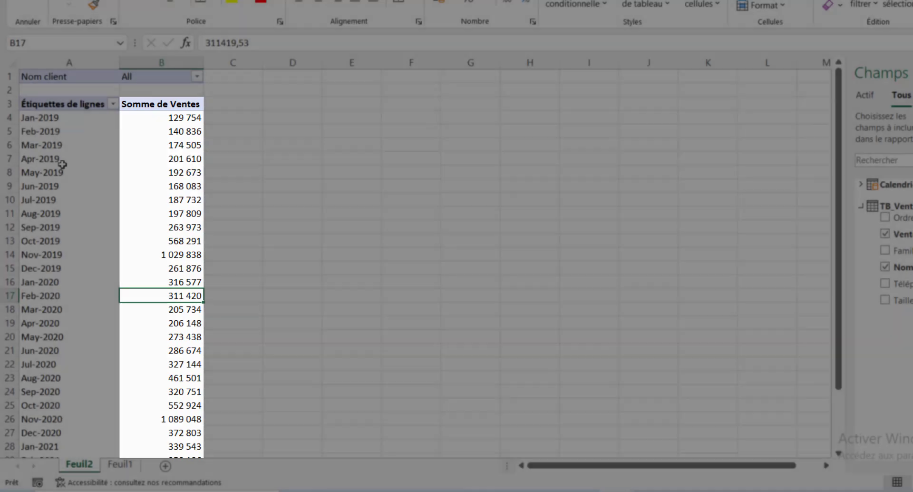
{"action": "left_click", "coordinate": [62, 164]}
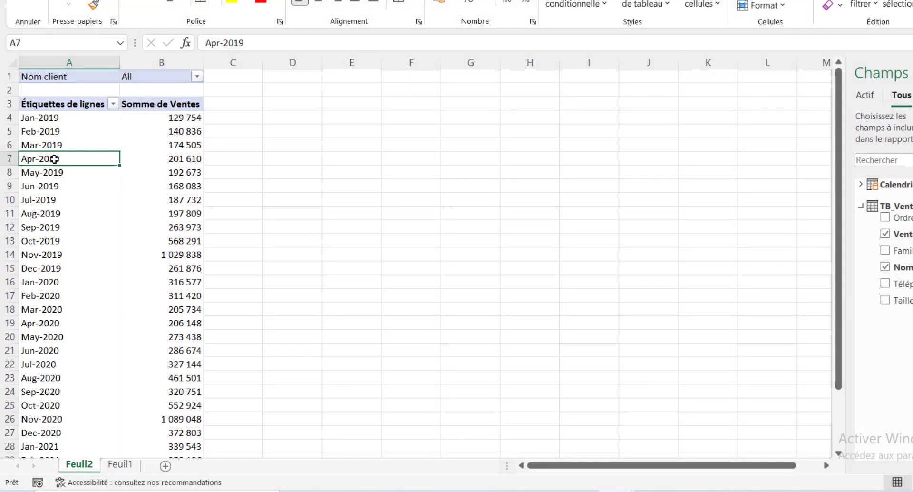
{"action": "mouse_move", "coordinate": [177, 249]}
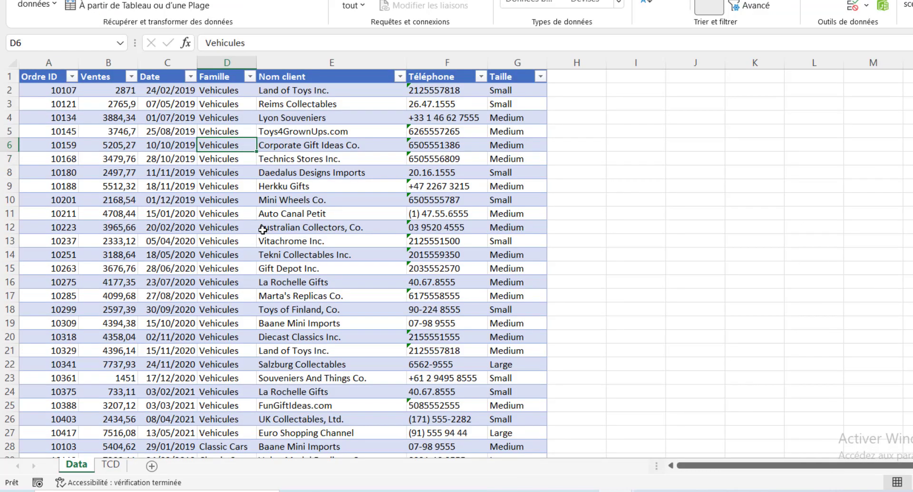
Check the name of the sales table on the Data sheet in its table design settings
{"action": "left_click", "coordinate": [297, 145]}
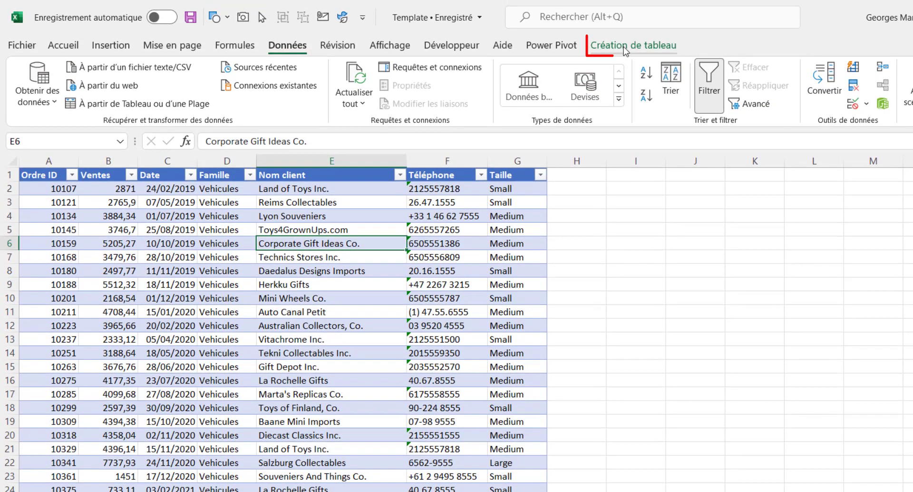
{"action": "left_click", "coordinate": [646, 21]}
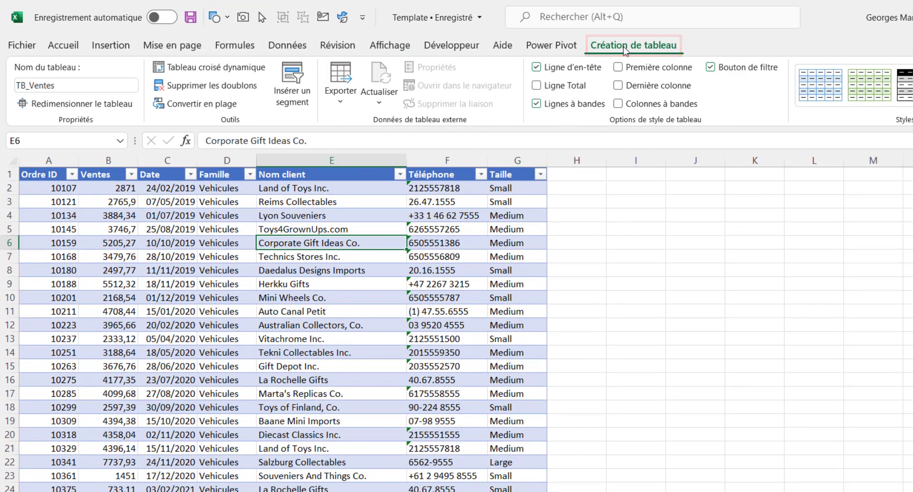
Insert a pivot table based on TB_Ventes into the existing TCD worksheet at cell A2
{"action": "left_click", "coordinate": [175, 271]}
{"action": "left_click", "coordinate": [120, 45]}
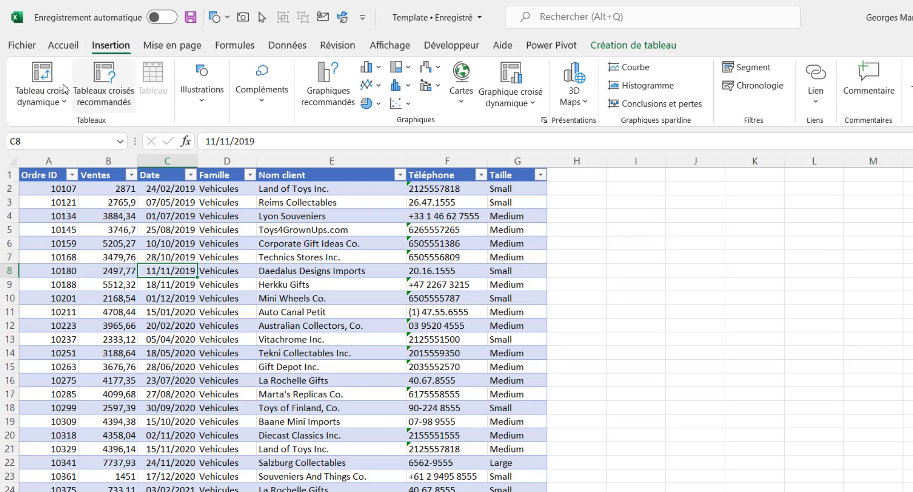
{"action": "left_click", "coordinate": [48, 82]}
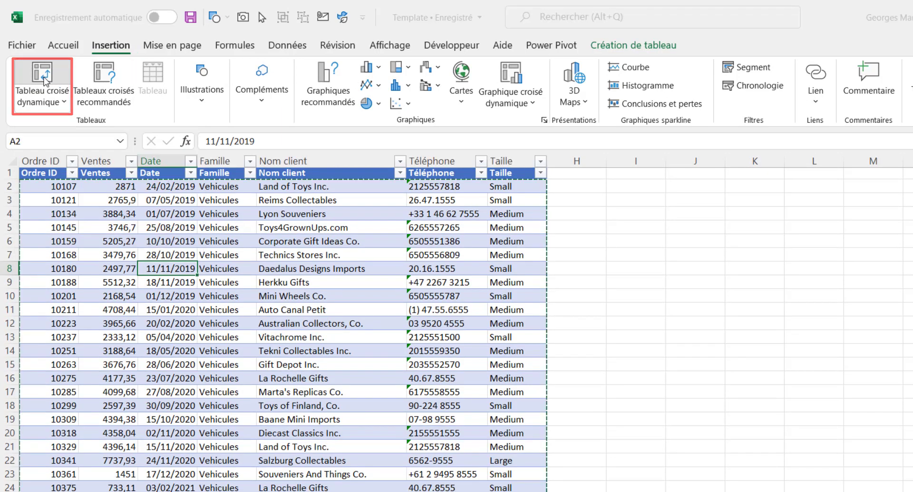
{"action": "left_click_drag", "start_coordinate": [468, 161], "coordinate": [742, 207]}
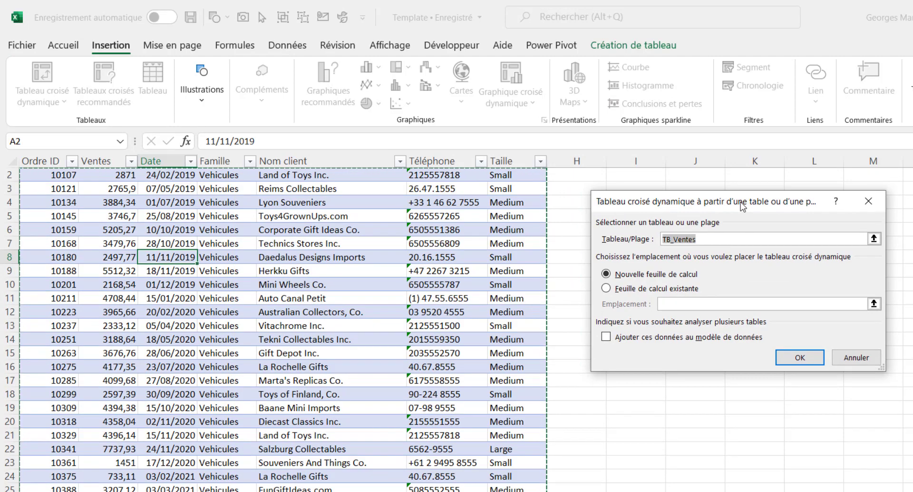
{"action": "left_click", "coordinate": [652, 288]}
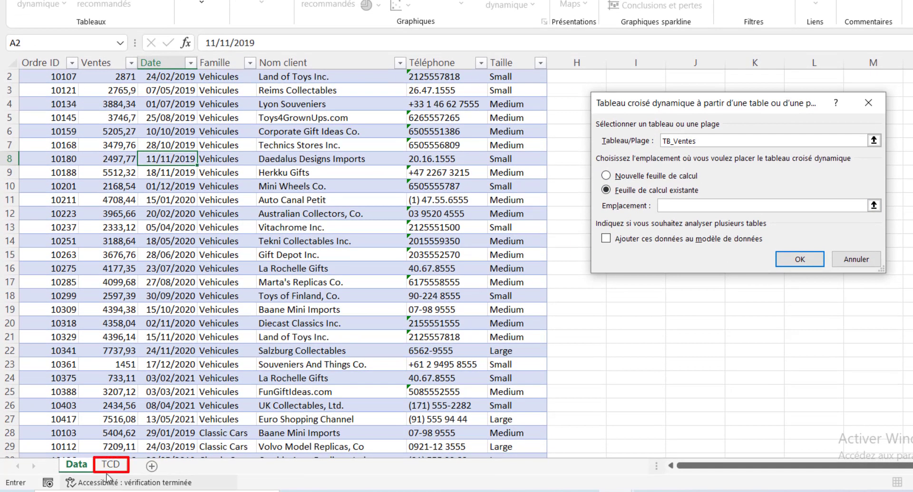
{"action": "left_click", "coordinate": [109, 464]}
{"action": "left_click", "coordinate": [56, 92]}
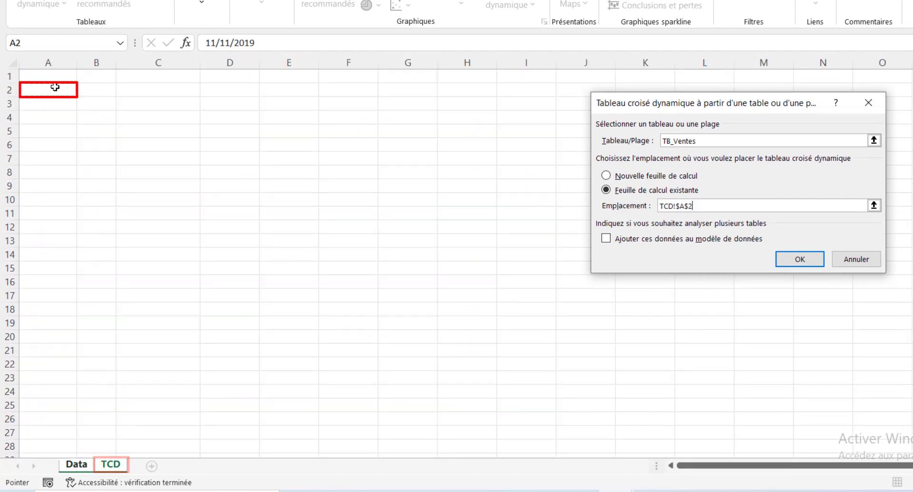
{"action": "left_click", "coordinate": [809, 261]}
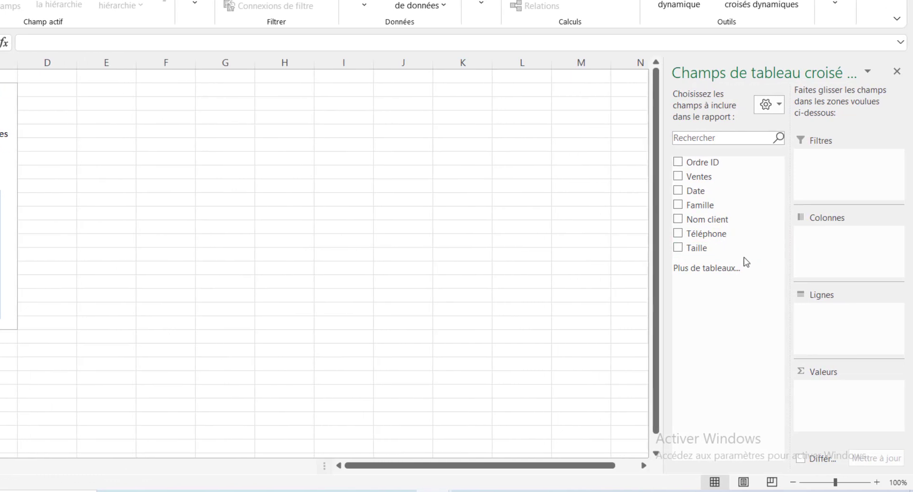
Add Ventes to the pivot table's values and Date to its rows
{"action": "left_click_drag", "start_coordinate": [718, 177], "coordinate": [861, 403]}
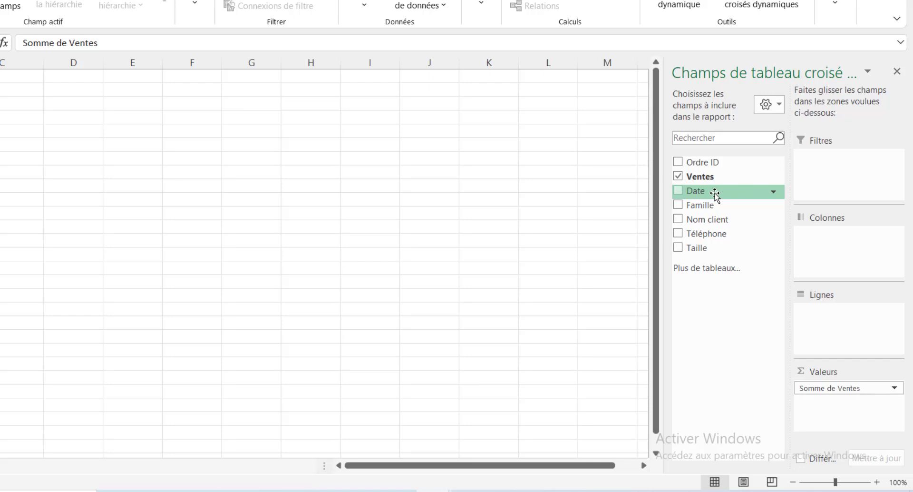
{"action": "left_click_drag", "start_coordinate": [715, 192], "coordinate": [829, 333]}
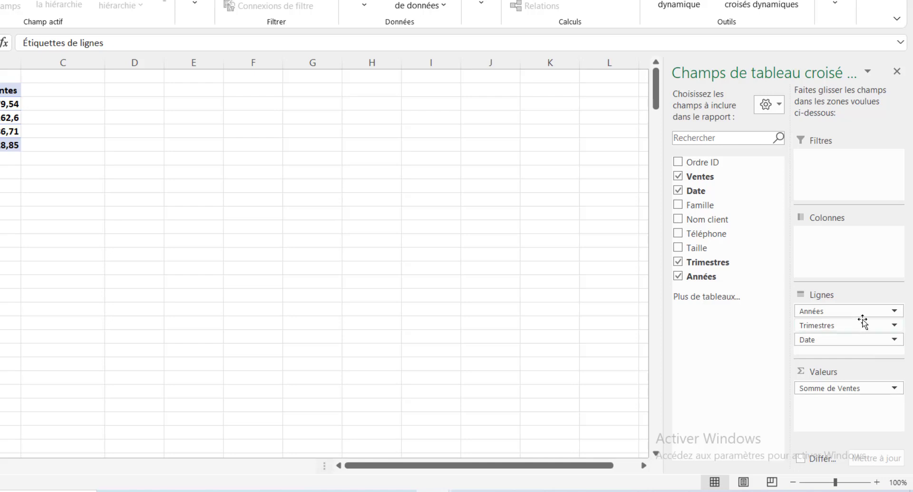
Expand 2019 and its Trimestre1 in the pivot table to examine the quarterly and monthly sales
{"action": "left_click", "coordinate": [67, 116]}
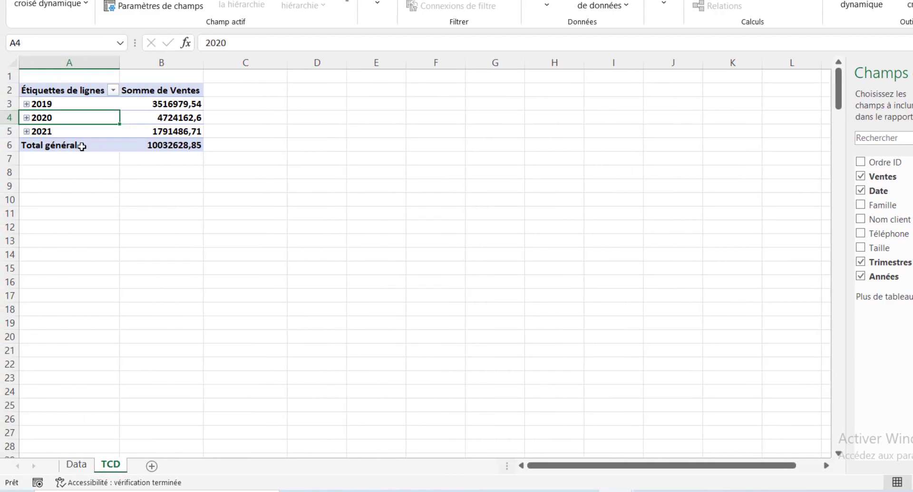
{"action": "left_click", "coordinate": [26, 105]}
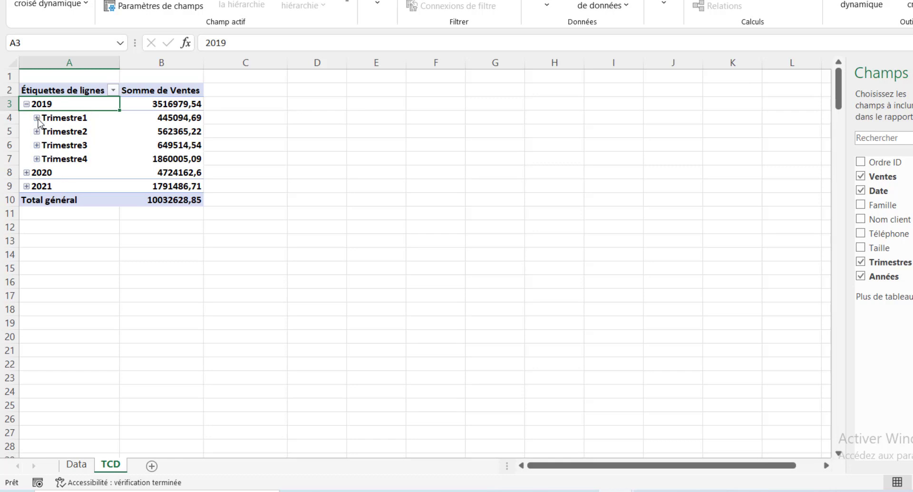
{"action": "left_click", "coordinate": [37, 118]}
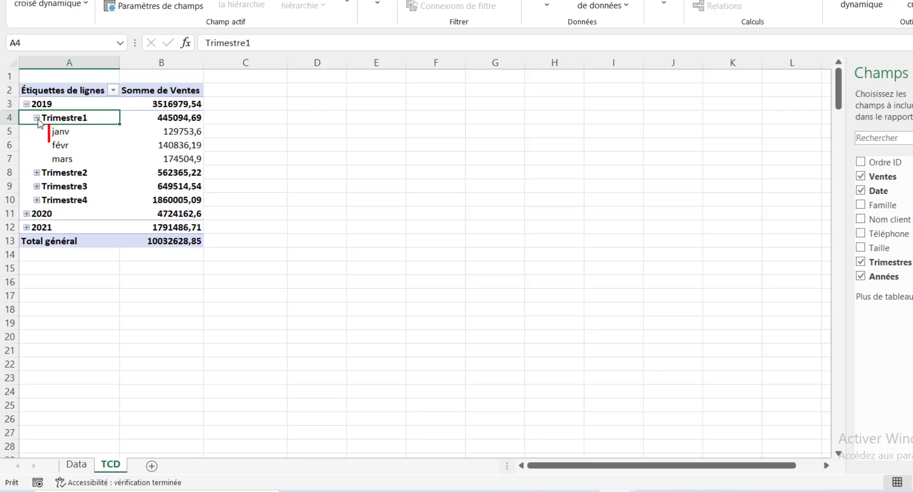
{"action": "left_click", "coordinate": [66, 145]}
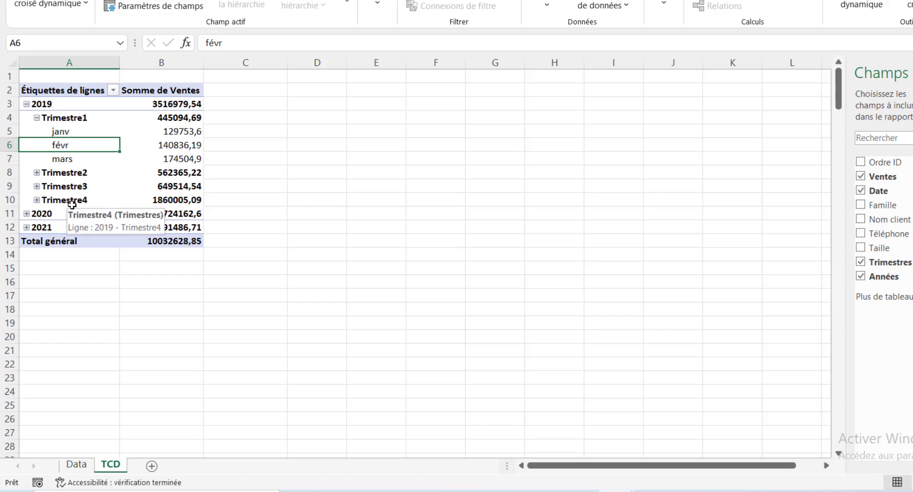
Undo the row expansions and the automatic date grouping so the pivot table lists individual dates
{"action": "key", "text": "ctrl+z"}
{"action": "key", "text": "ctrl+z"}
{"action": "key", "text": "ctrl+z"}
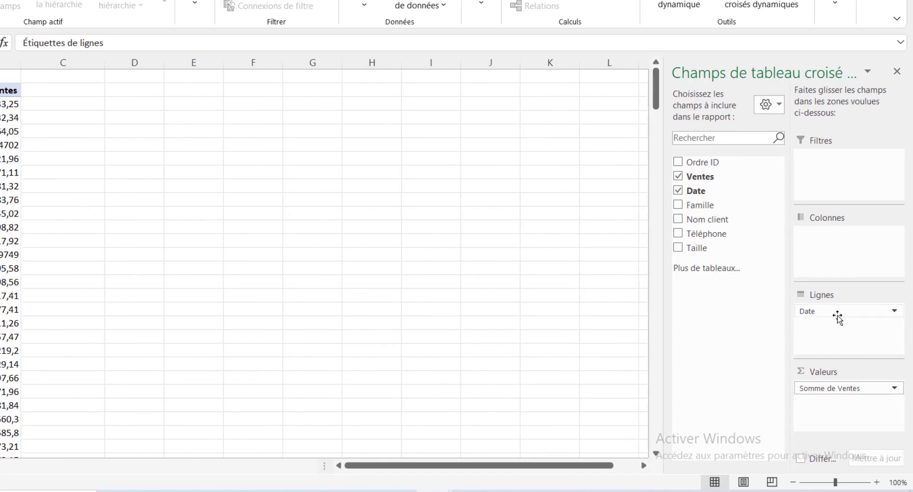
Remove Date from the pivot rows and add it back, undoing its automatic grouping
{"action": "left_click_drag", "start_coordinate": [838, 317], "coordinate": [713, 303]}
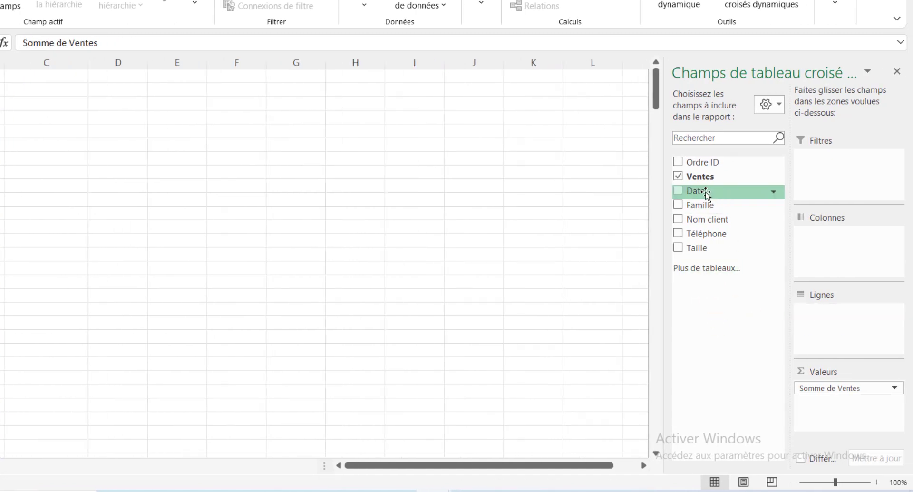
{"action": "left_click_drag", "start_coordinate": [705, 192], "coordinate": [851, 333]}
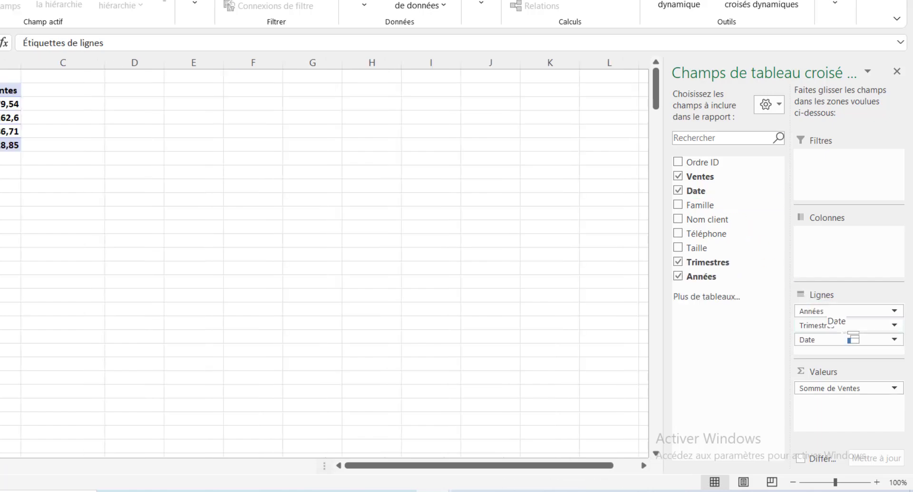
{"action": "key", "text": "ctrl+z"}
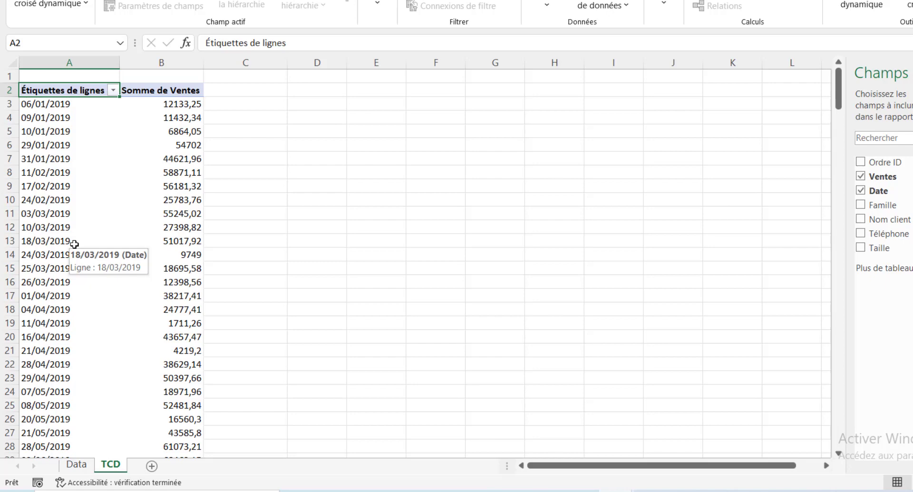
Group the pivot table's dates by Mois and Années
{"action": "right_click", "coordinate": [67, 188]}
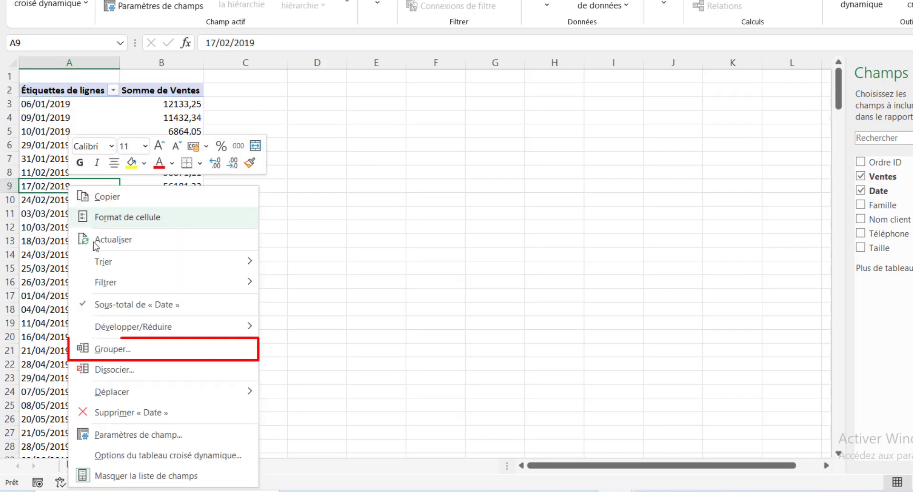
{"action": "left_click", "coordinate": [142, 354]}
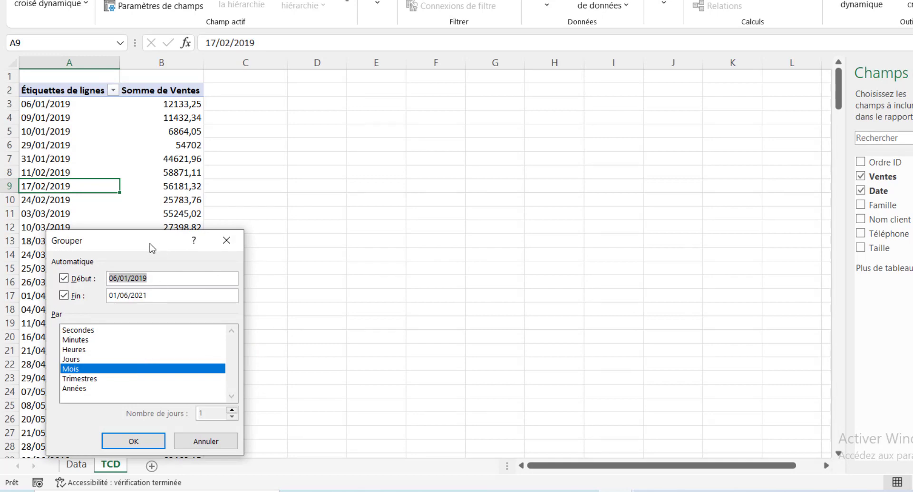
{"action": "left_click_drag", "start_coordinate": [151, 247], "coordinate": [417, 148]}
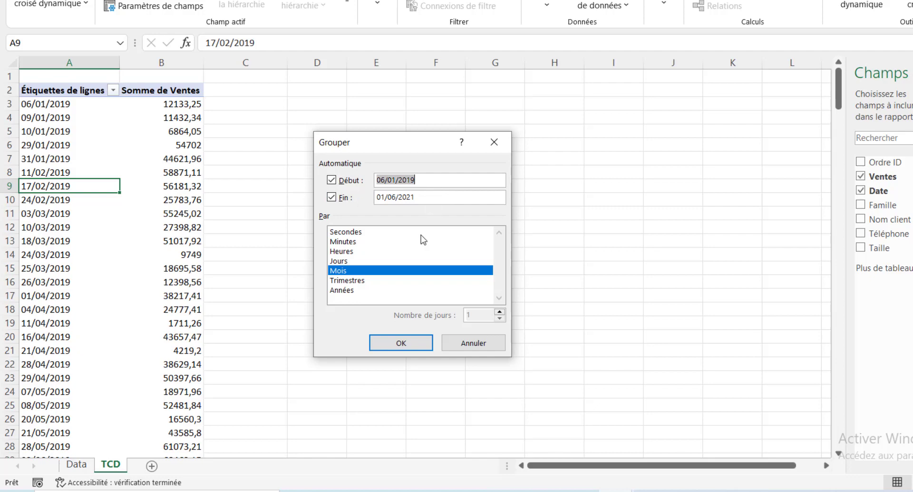
{"action": "left_click", "coordinate": [376, 281]}
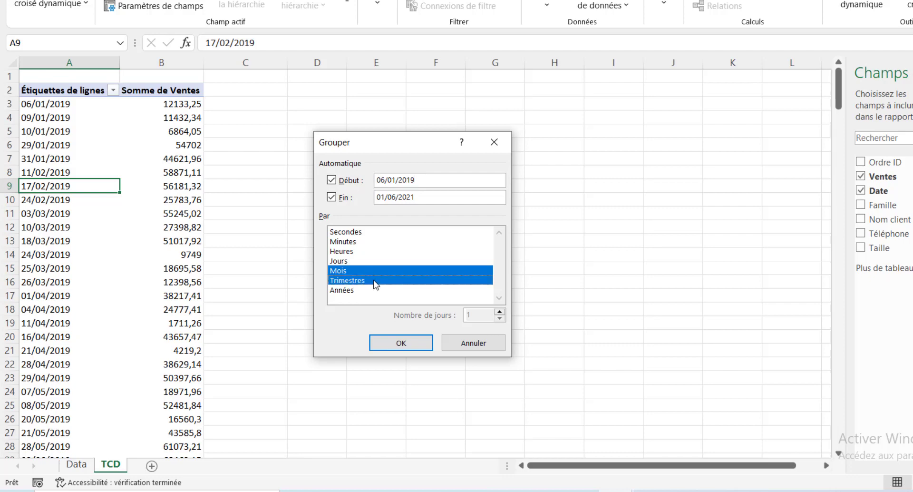
{"action": "left_click", "coordinate": [375, 274]}
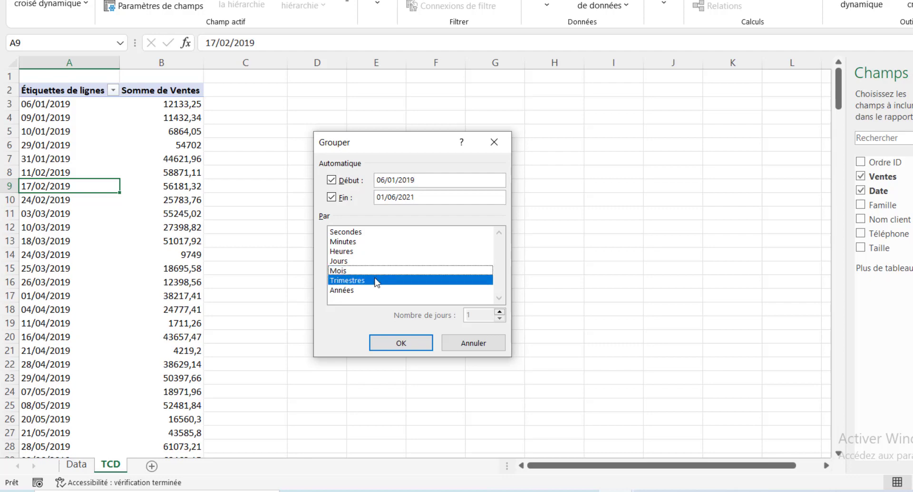
{"action": "left_click", "coordinate": [376, 291]}
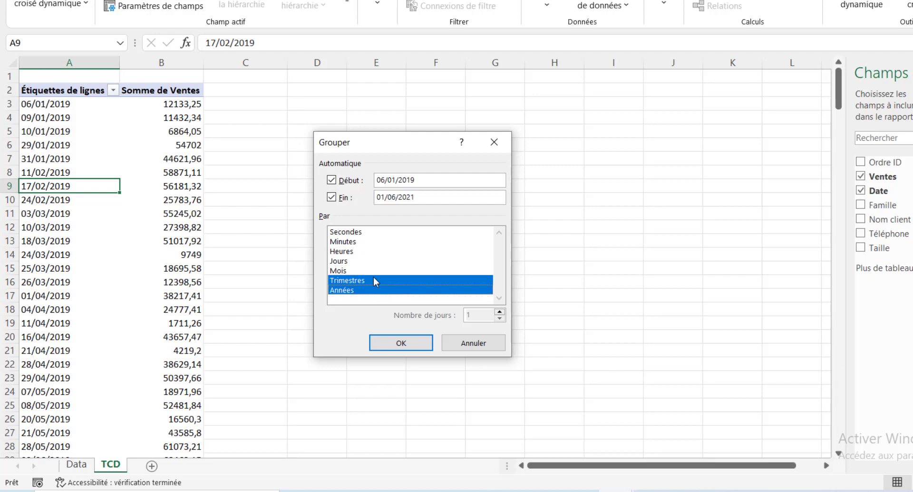
{"action": "left_click", "coordinate": [376, 281]}
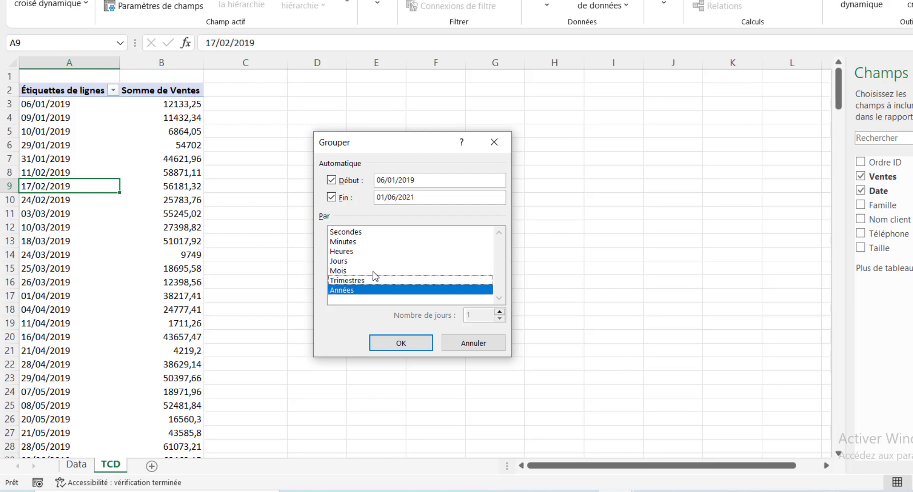
{"action": "left_click", "coordinate": [373, 271]}
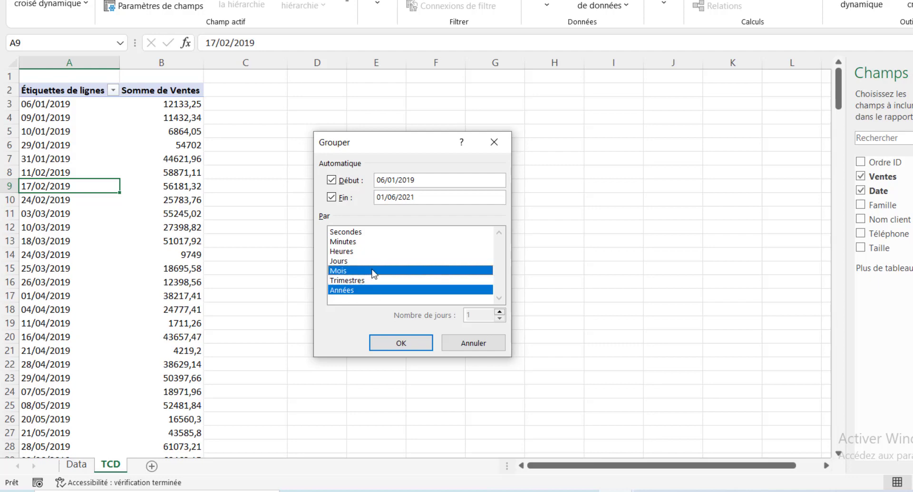
{"action": "left_click", "coordinate": [405, 343]}
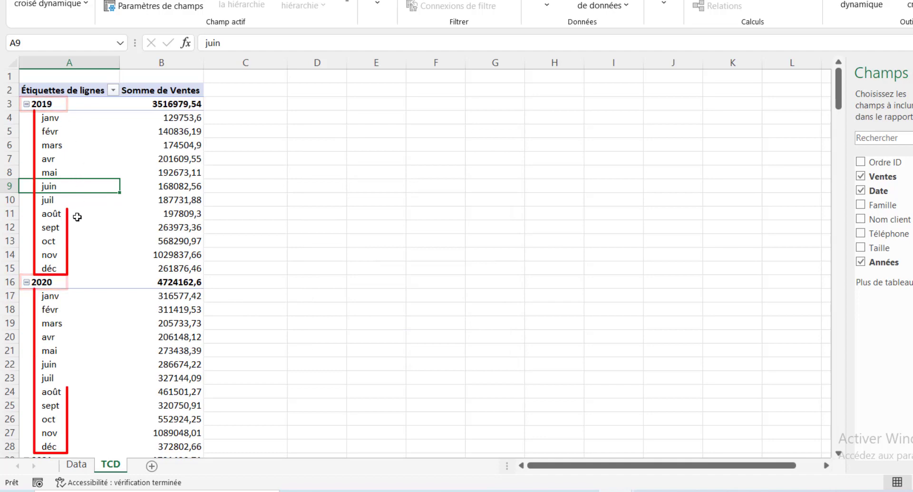
Regroup the pivot table's dates by Jours and Mois, without Années
{"action": "right_click", "coordinate": [74, 145]}
{"action": "left_click", "coordinate": [166, 310]}
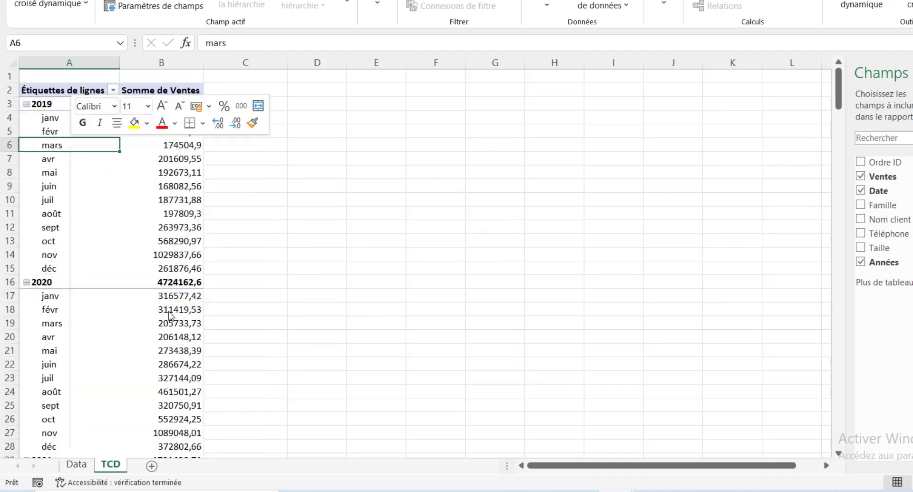
{"action": "left_click_drag", "start_coordinate": [160, 206], "coordinate": [430, 148]}
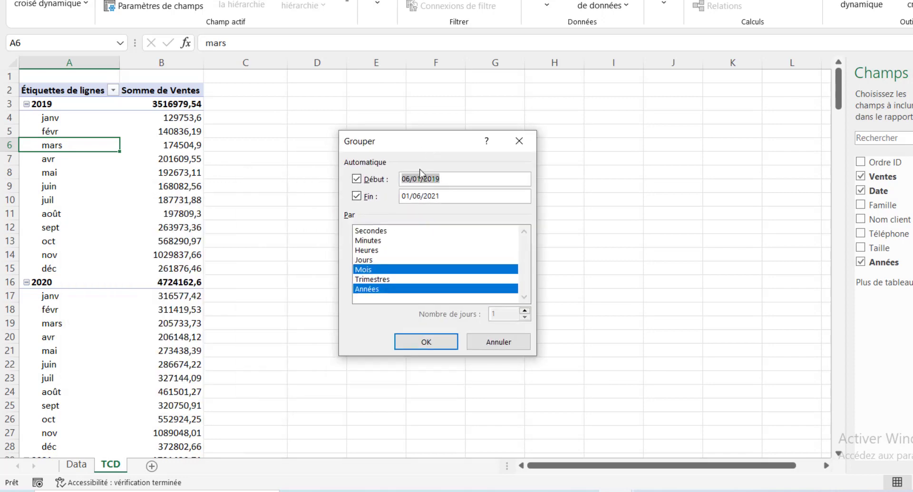
{"action": "left_click", "coordinate": [385, 290]}
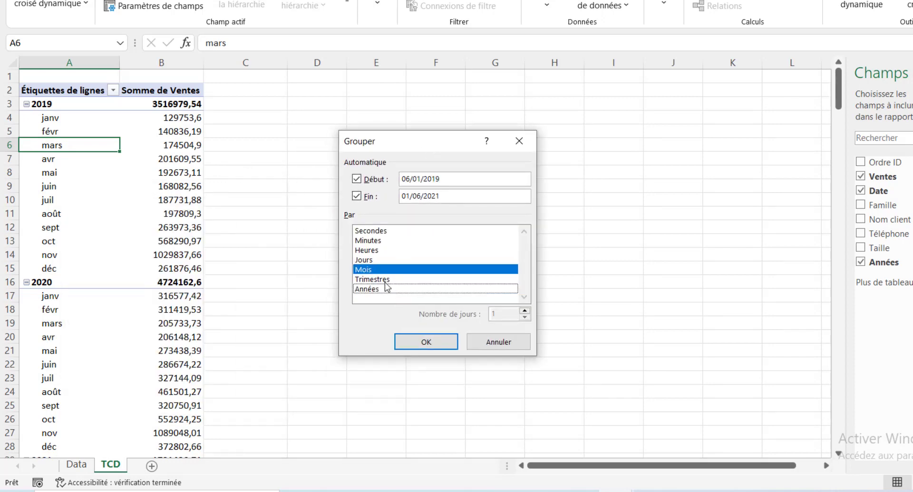
{"action": "left_click", "coordinate": [376, 260]}
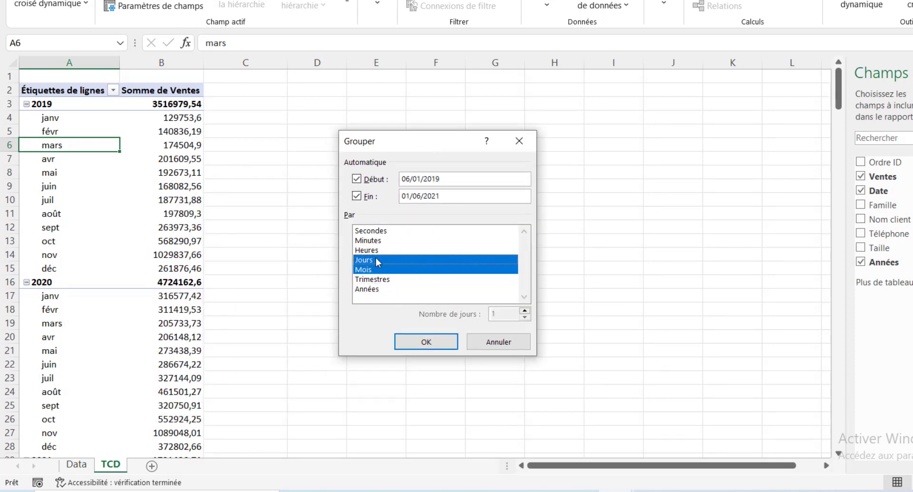
{"action": "left_click", "coordinate": [430, 343]}
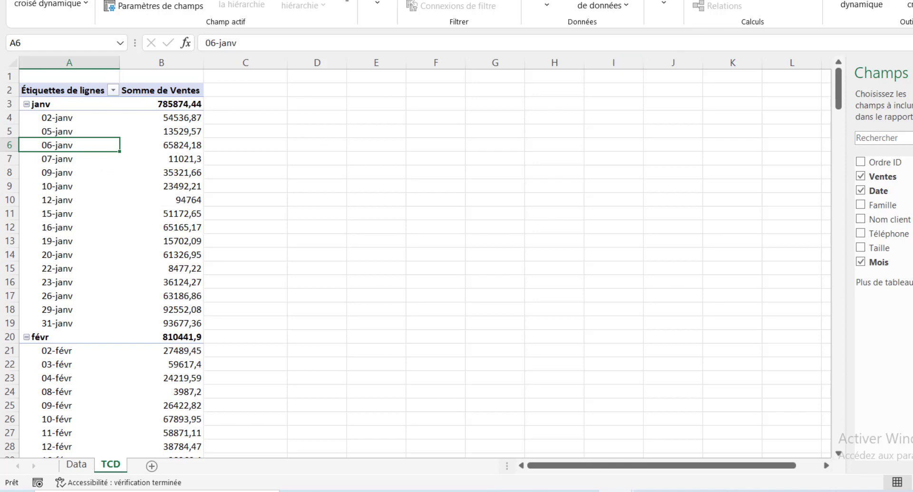
Display the pivot table in tabular form, with Mois and Date in separate columns
{"action": "left_click", "coordinate": [595, 0]}
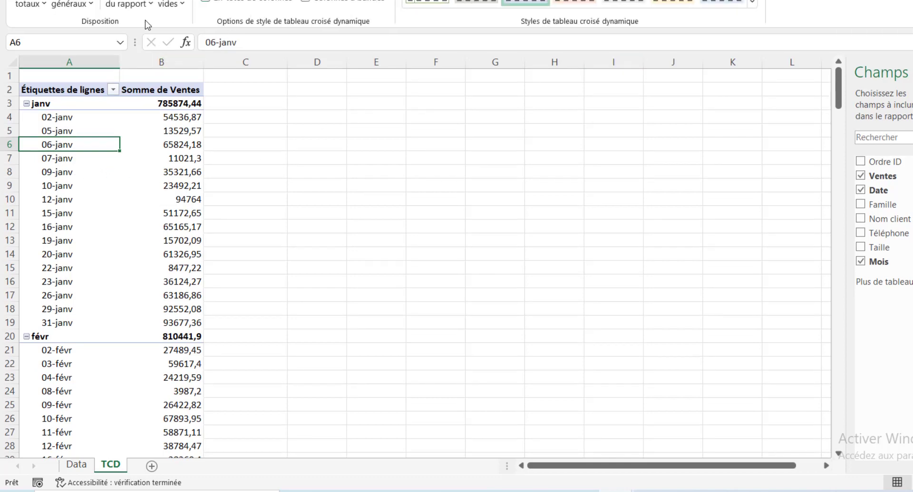
{"action": "left_click", "coordinate": [138, 6]}
{"action": "left_click", "coordinate": [197, 99]}
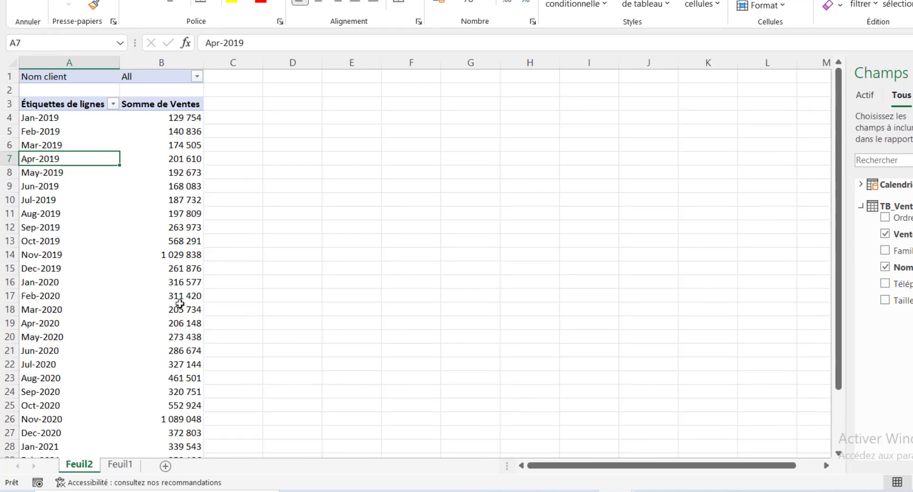
Switch back to the sales workbook and delete the entire pivot table from the TCD sheet
{"action": "mouse_move", "coordinate": [180, 304]}
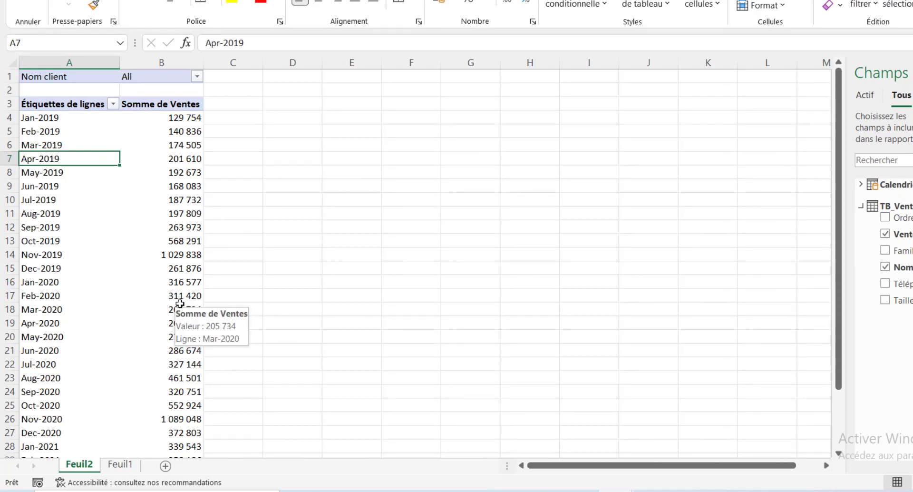
{"action": "key", "text": "alt+Tab"}
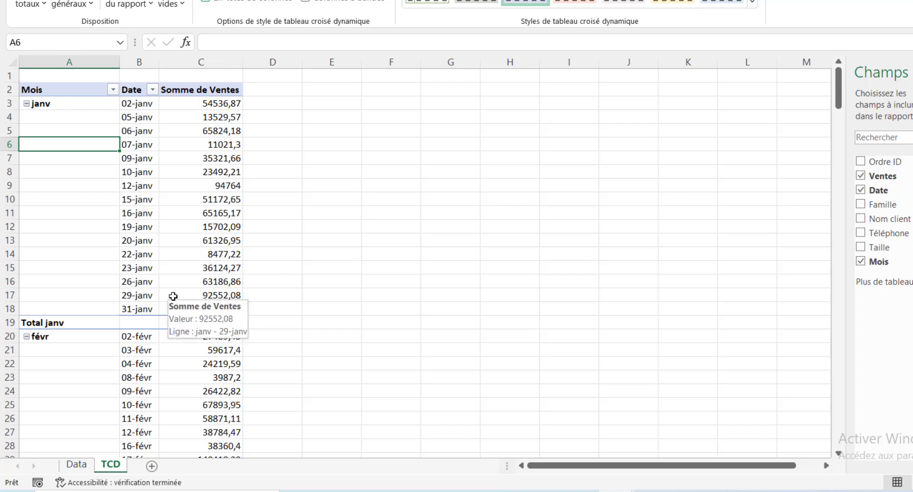
{"action": "key", "text": "ctrl+a"}
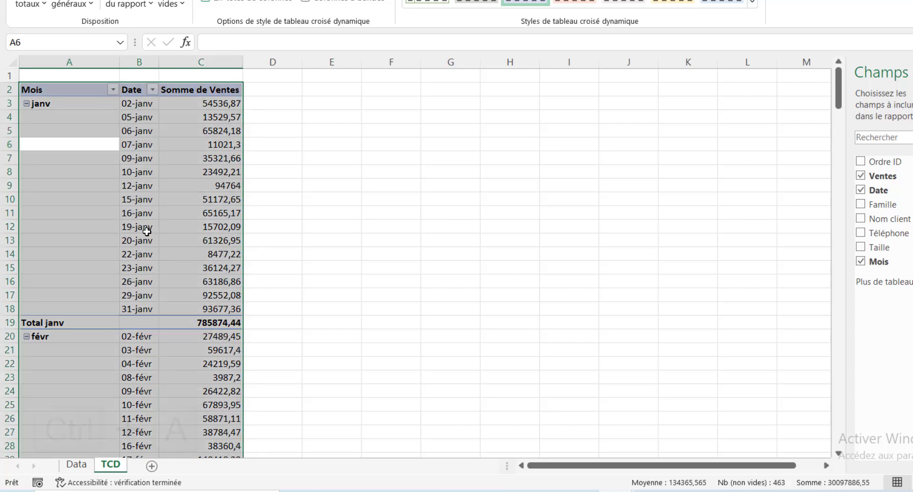
{"action": "key", "text": "Delete"}
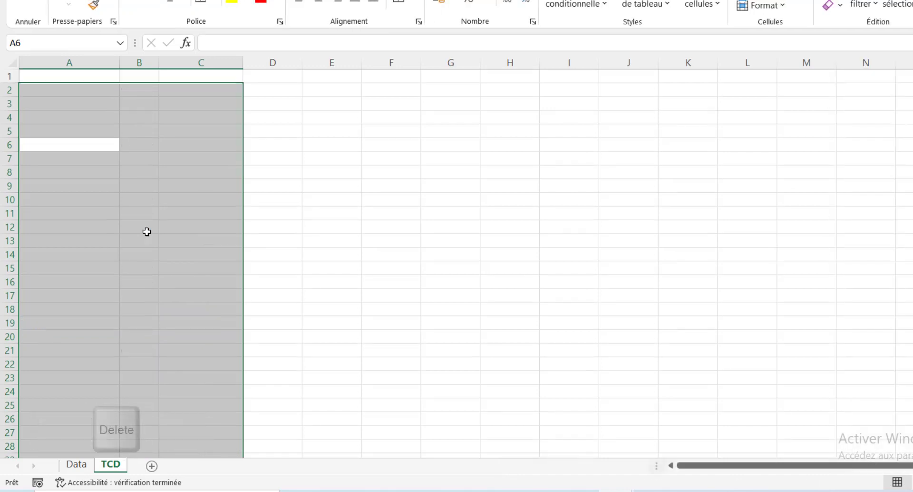
{"action": "left_click", "coordinate": [67, 95]}
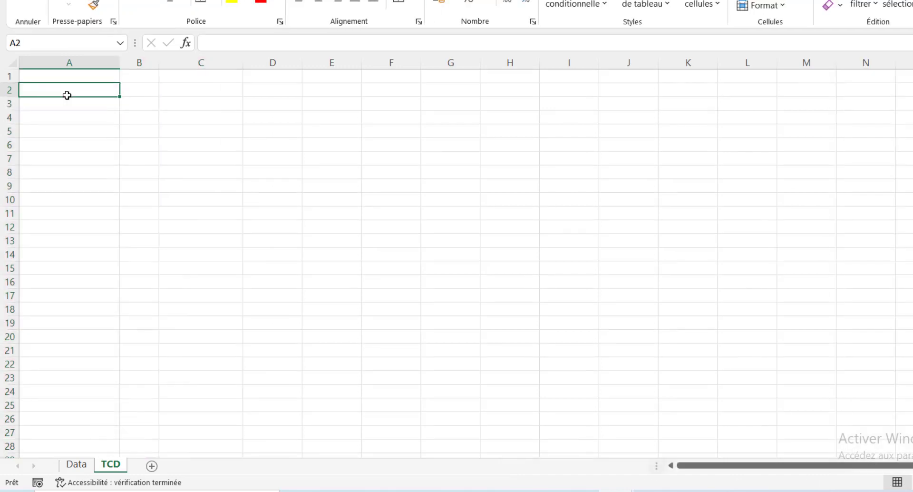
Go to the Data sheet and locate the Power Pivot window command for the sales table
{"action": "left_click", "coordinate": [74, 468]}
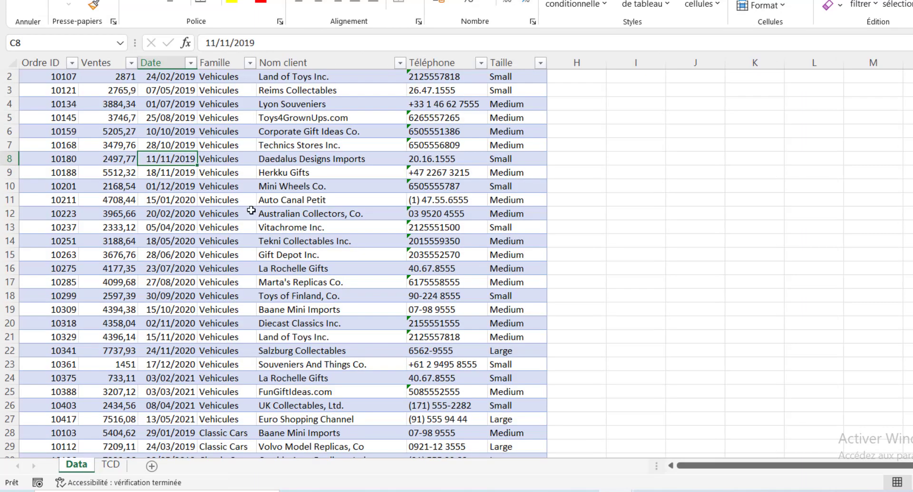
{"action": "scroll", "coordinate": [214, 196], "scroll_direction": "up", "scroll_amount": 1}
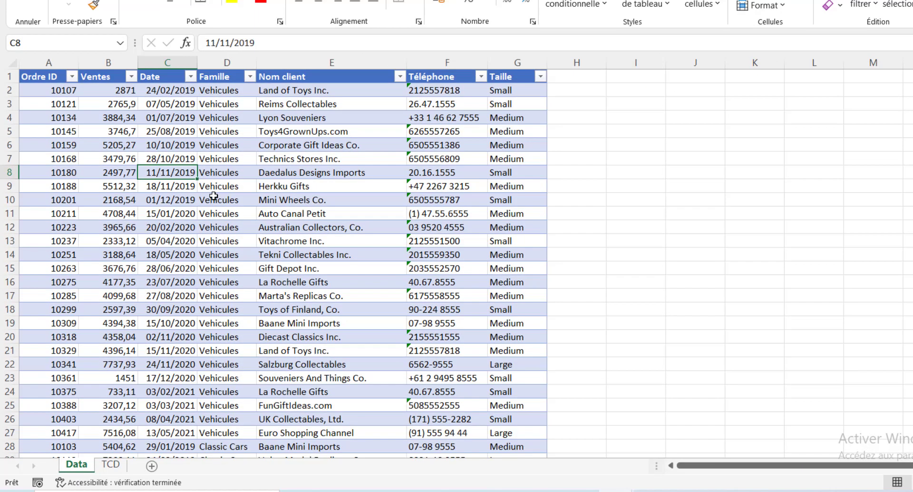
{"action": "left_click", "coordinate": [268, 146]}
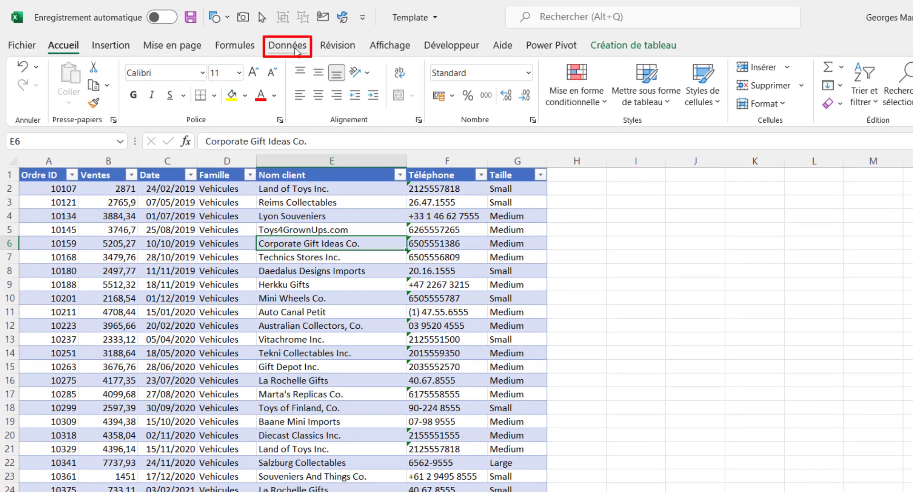
{"action": "left_click", "coordinate": [287, 0]}
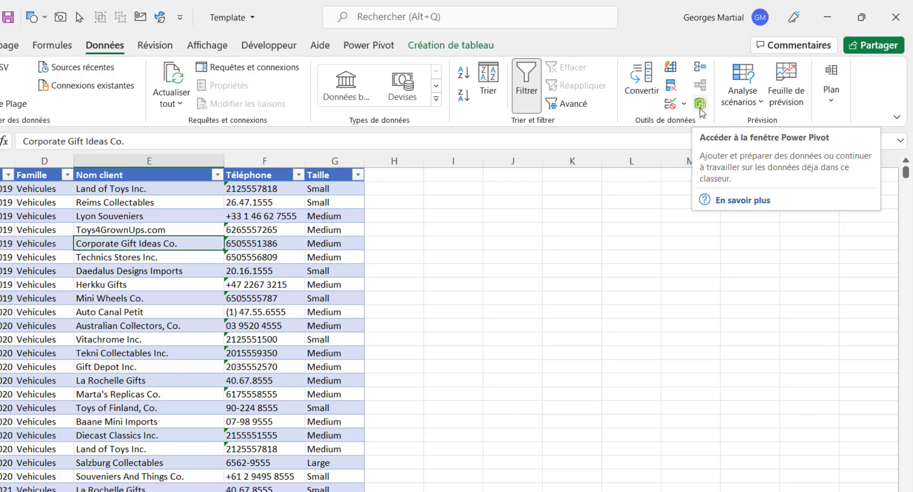
{"action": "left_click", "coordinate": [4, 245]}
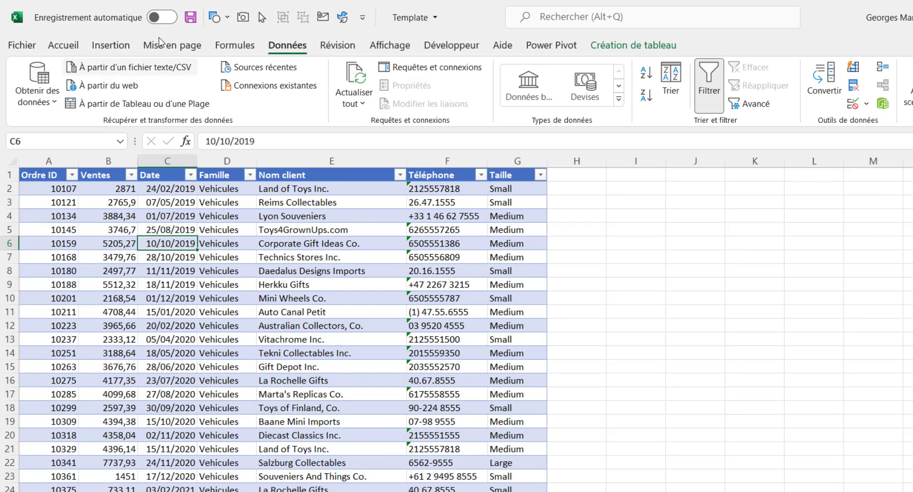
Insert a pivot table from TB_Ventes at cell A2 of the existing TCD sheet, adding its data to the data model
{"action": "left_click", "coordinate": [111, 45]}
{"action": "left_click", "coordinate": [37, 87]}
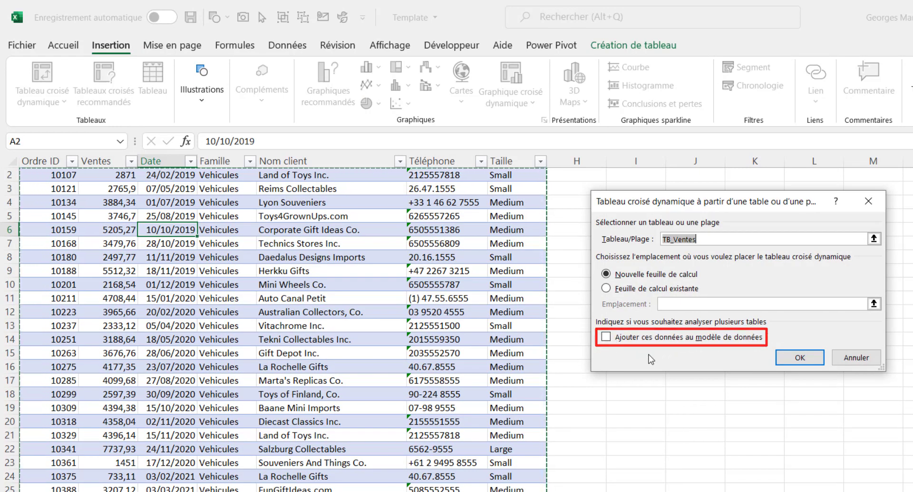
{"action": "left_click", "coordinate": [608, 339]}
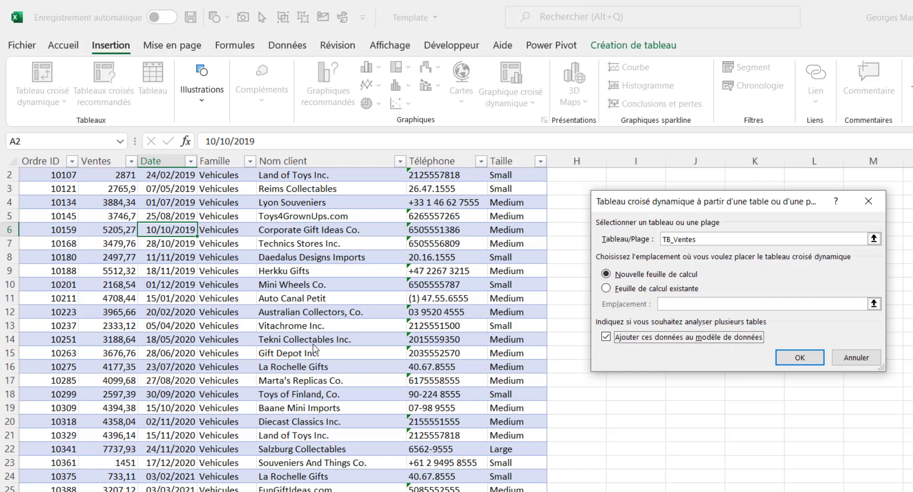
{"action": "left_click", "coordinate": [649, 288]}
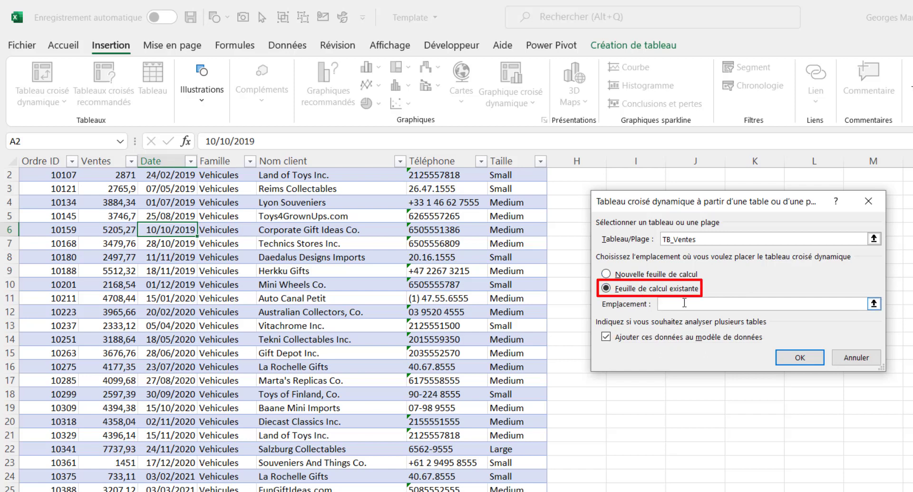
{"action": "left_click", "coordinate": [685, 302]}
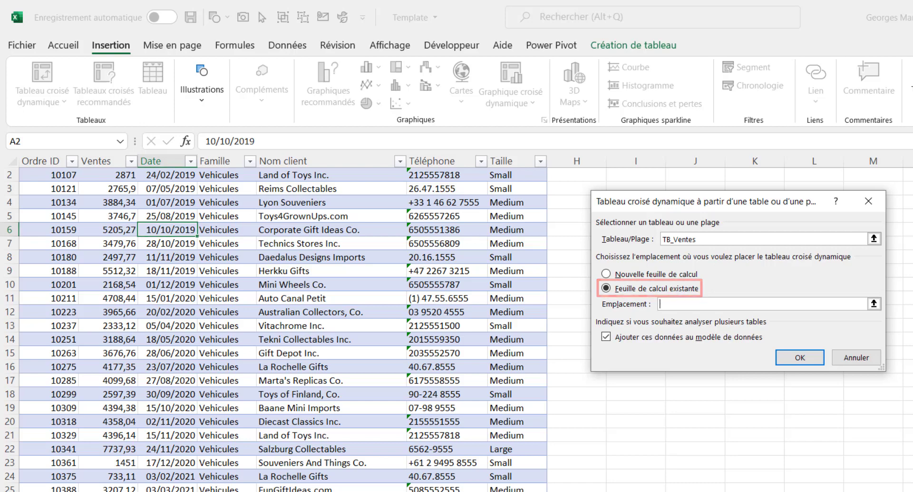
{"action": "key", "text": "ctrl+Page_Down"}
{"action": "left_click", "coordinate": [55, 188]}
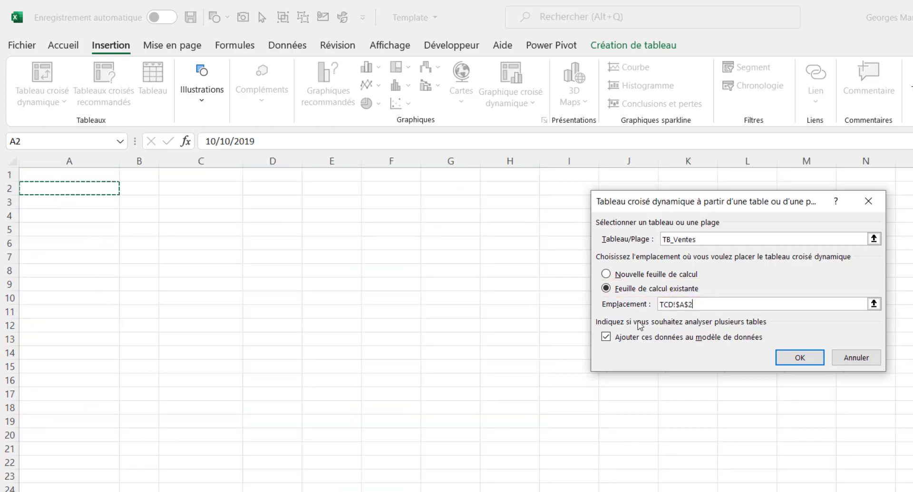
{"action": "left_click", "coordinate": [799, 358]}
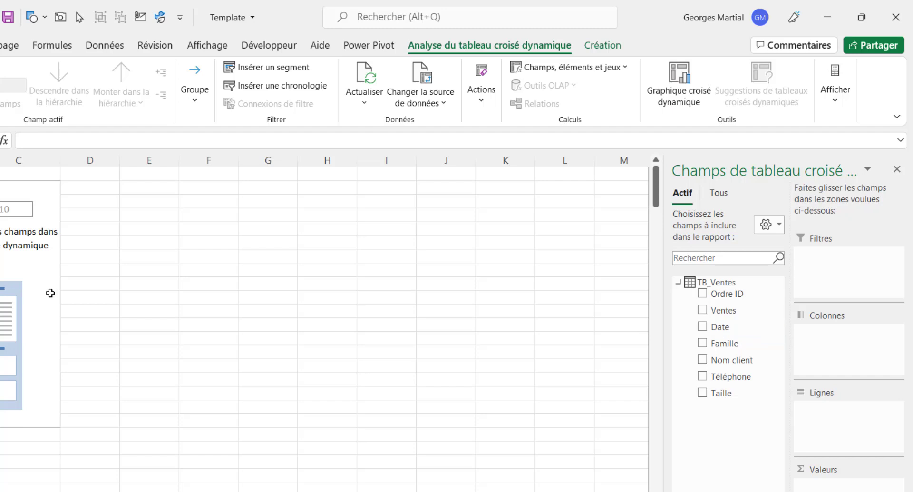
Open the Power Pivot window and select the Date column of the TB_Ventes table
{"action": "left_click", "coordinate": [370, 50]}
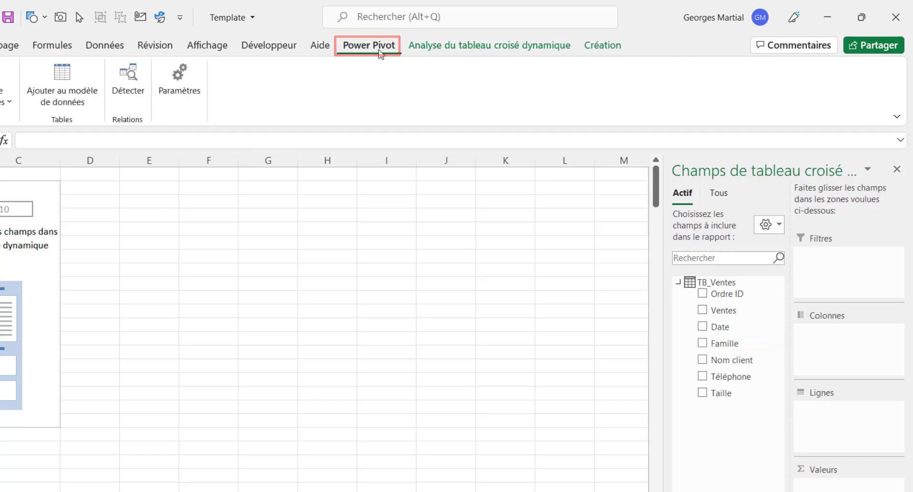
{"action": "left_click", "coordinate": [105, 45]}
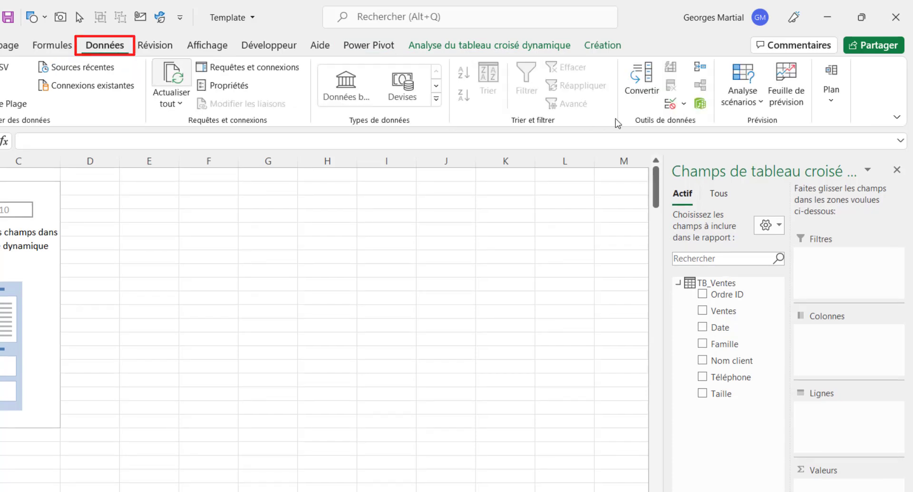
{"action": "left_click", "coordinate": [708, 106]}
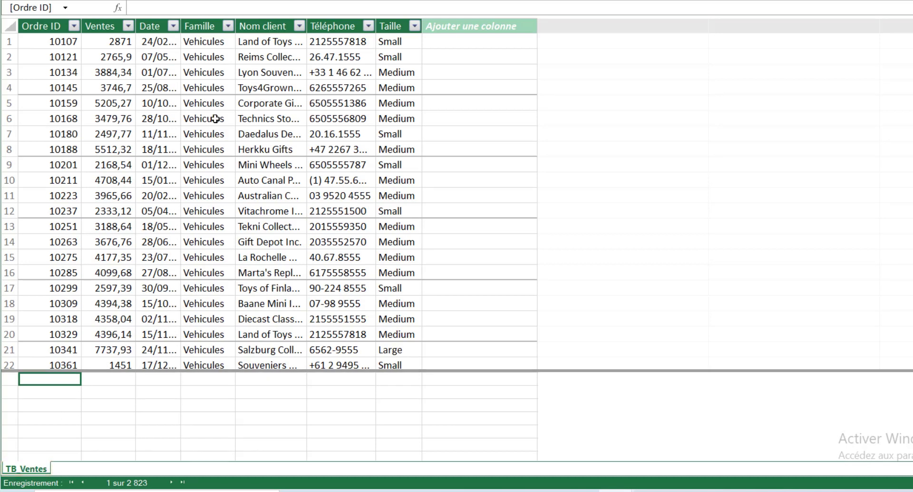
{"action": "left_click", "coordinate": [215, 72]}
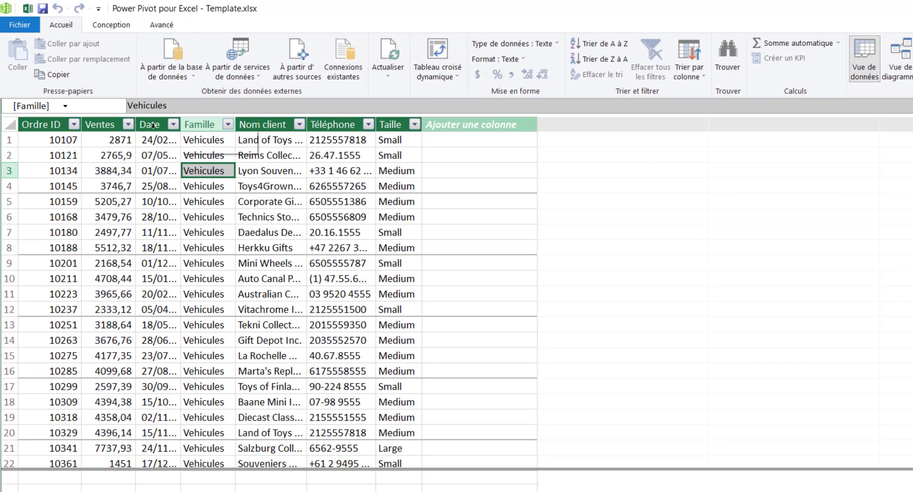
{"action": "left_click", "coordinate": [155, 125]}
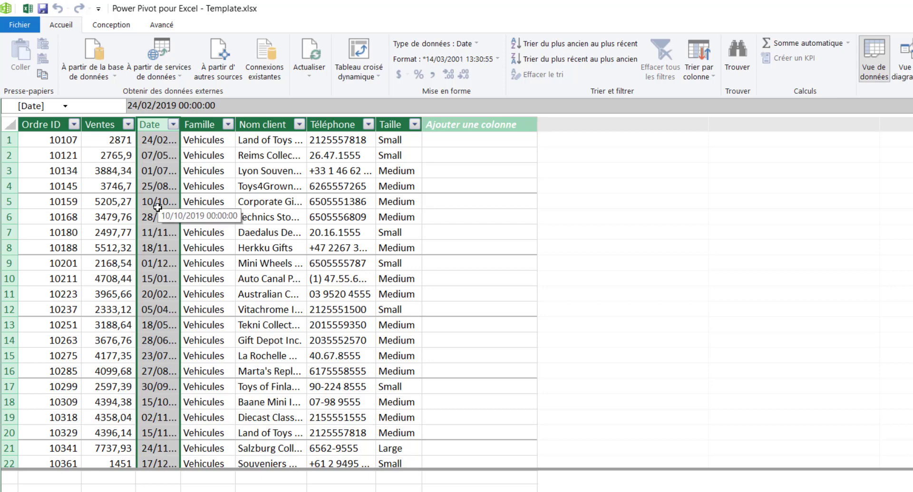
Create a new date table in the data model
{"action": "left_click", "coordinate": [116, 27]}
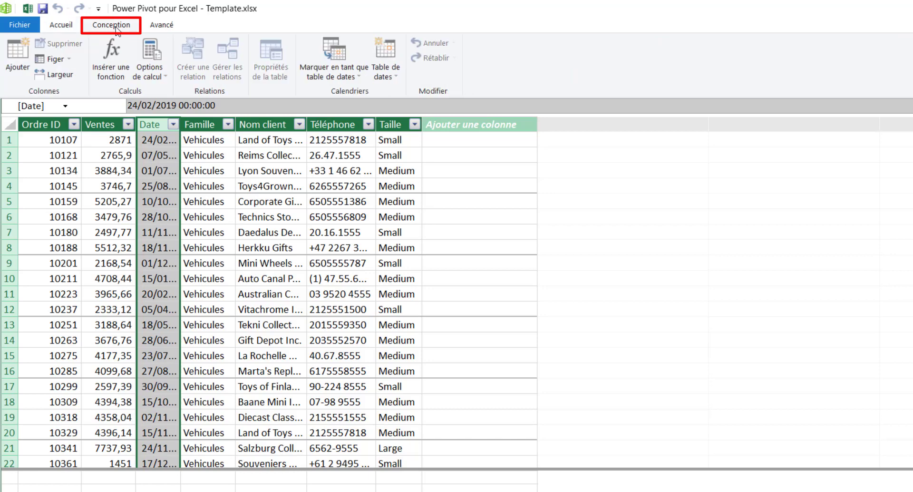
{"action": "left_click", "coordinate": [395, 77]}
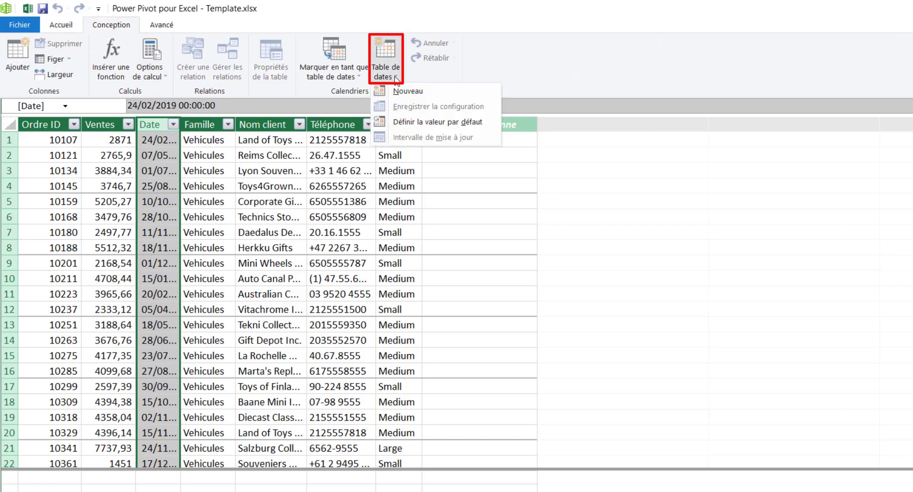
{"action": "left_click", "coordinate": [407, 91]}
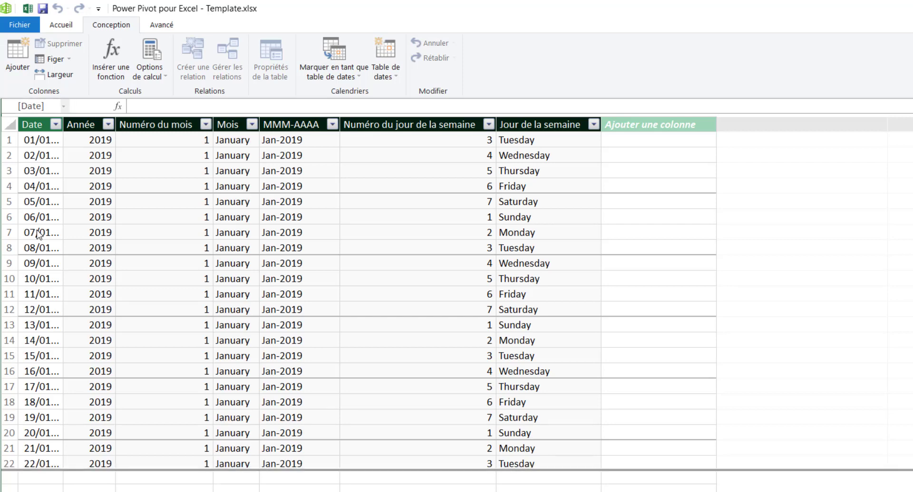
Examine the calendar table's MMM-AAAA column and compare the calendar with the TB_Ventes table
{"action": "left_click", "coordinate": [301, 122]}
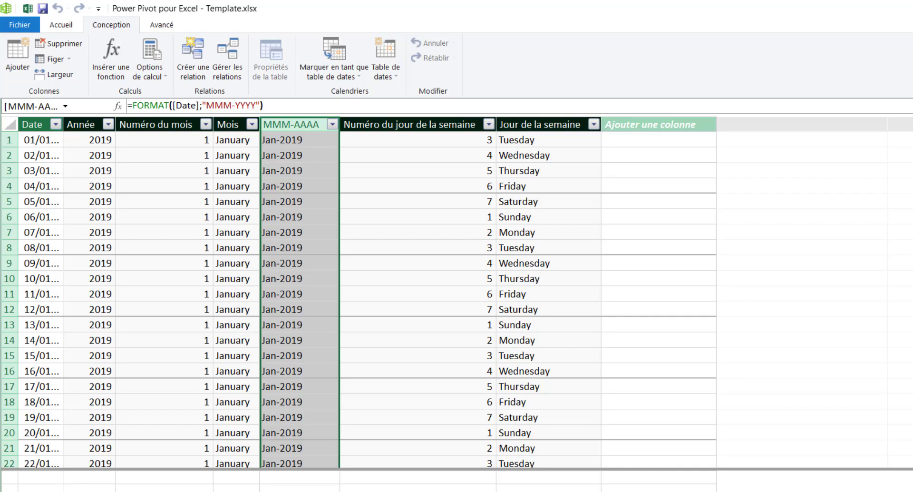
{"action": "key", "text": "ctrl+Page_Up"}
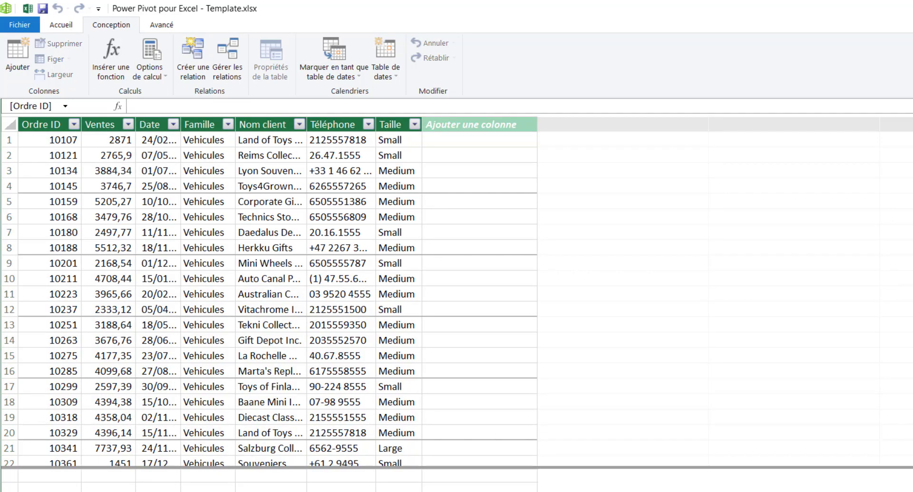
{"action": "key", "text": "ctrl+Page_Down"}
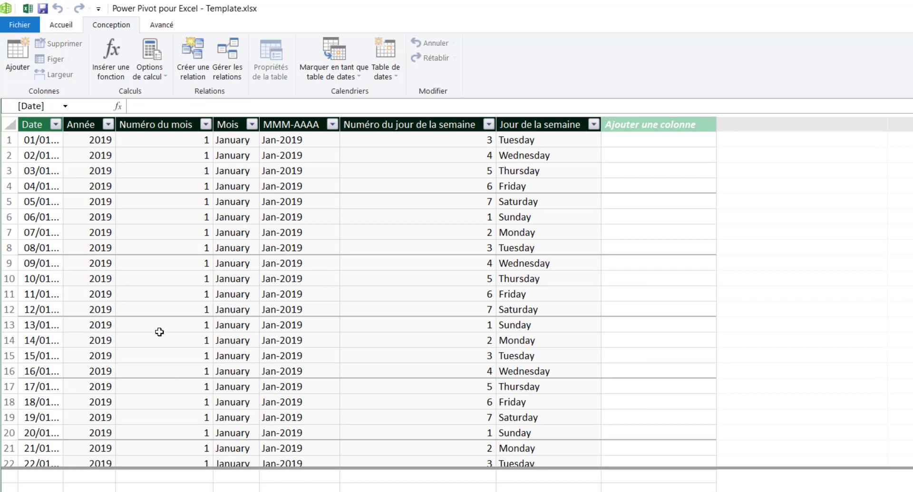
Show the data model as a diagram, then enlarge the Calendrier table and move it farther from TB_Ventes
{"action": "left_click", "coordinate": [67, 29]}
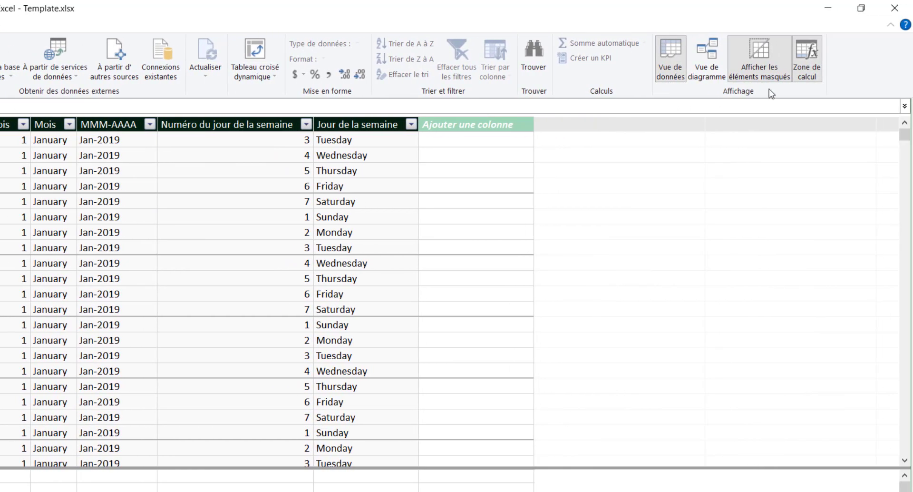
{"action": "left_click", "coordinate": [717, 58]}
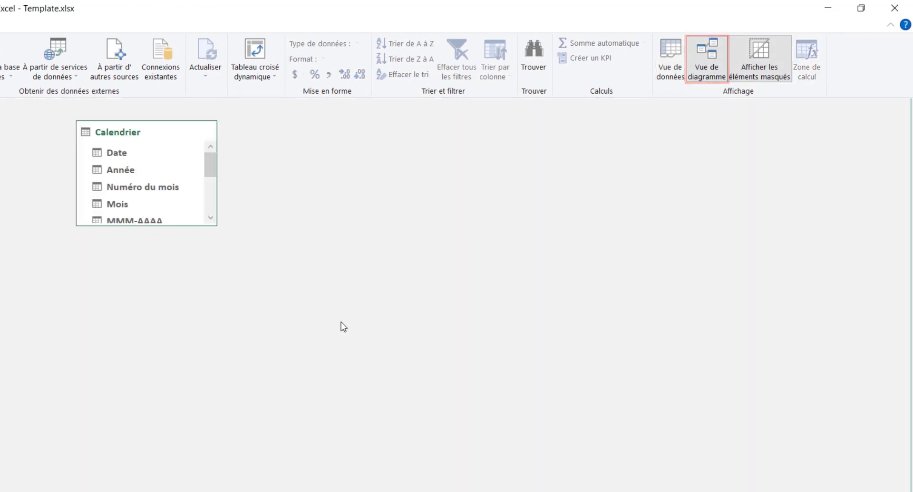
{"action": "left_click_drag", "start_coordinate": [189, 225], "coordinate": [188, 395]}
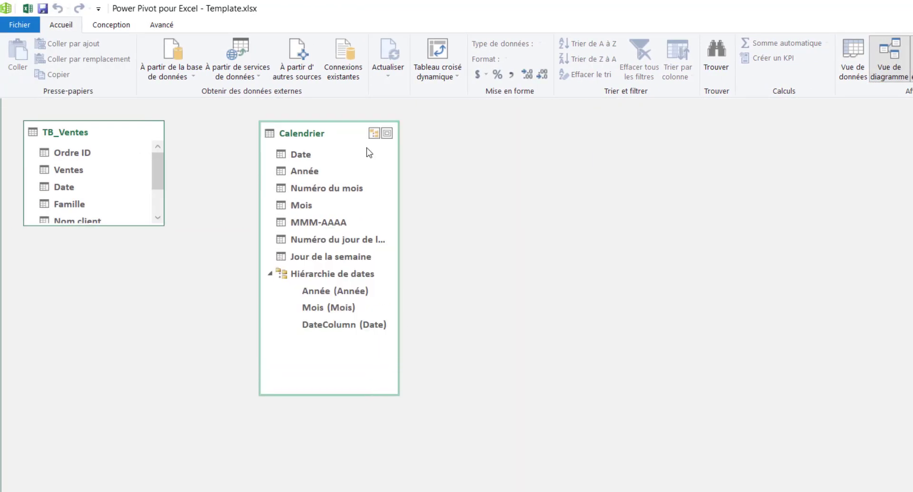
{"action": "left_click_drag", "start_coordinate": [361, 137], "coordinate": [559, 139]}
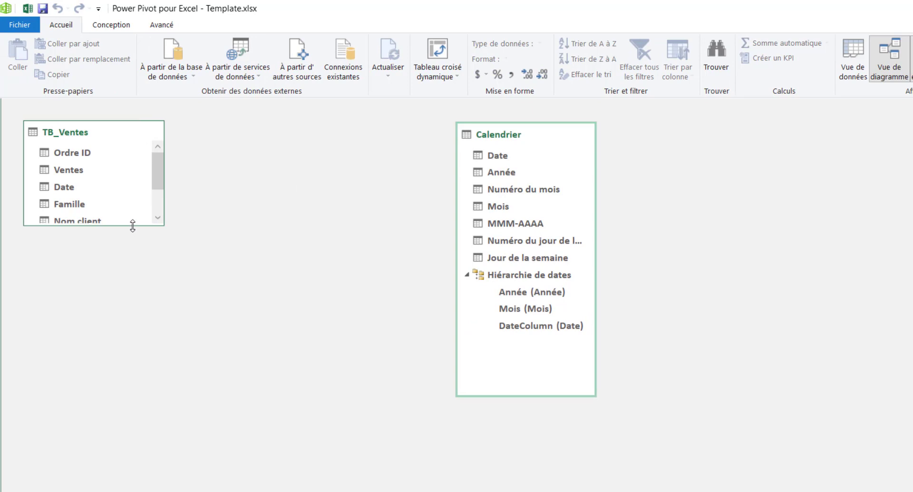
Enlarge and reposition TB_Ventes, then create a relationship between the Date field of Calendrier and the Date field of TB_Ventes
{"action": "left_click_drag", "start_coordinate": [133, 226], "coordinate": [131, 364]}
{"action": "left_click_drag", "start_coordinate": [117, 135], "coordinate": [263, 146]}
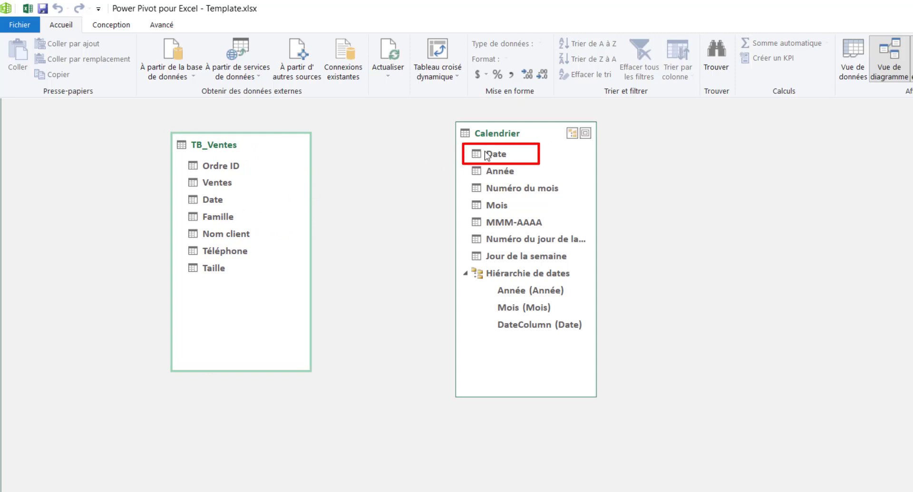
{"action": "left_click_drag", "start_coordinate": [486, 153], "coordinate": [217, 201]}
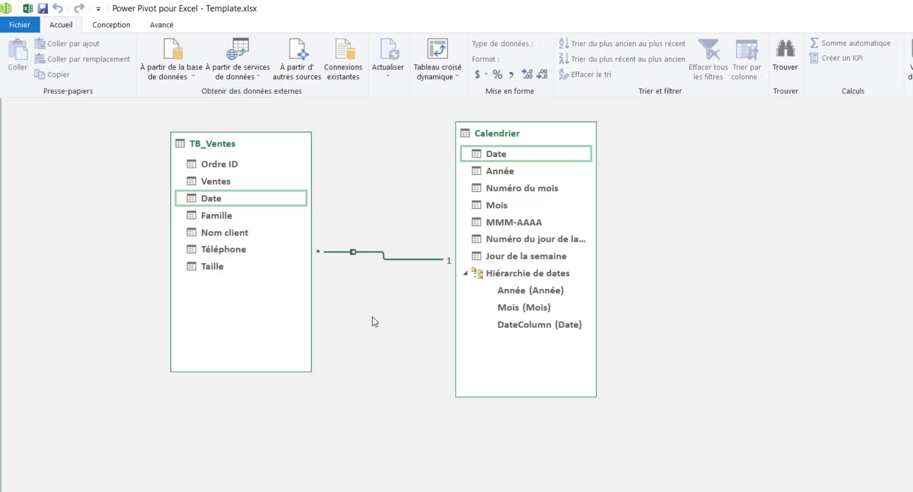
Hide the Date field of TB_Ventes from client tools and return to the pivot table in the workbook
{"action": "left_click", "coordinate": [216, 206]}
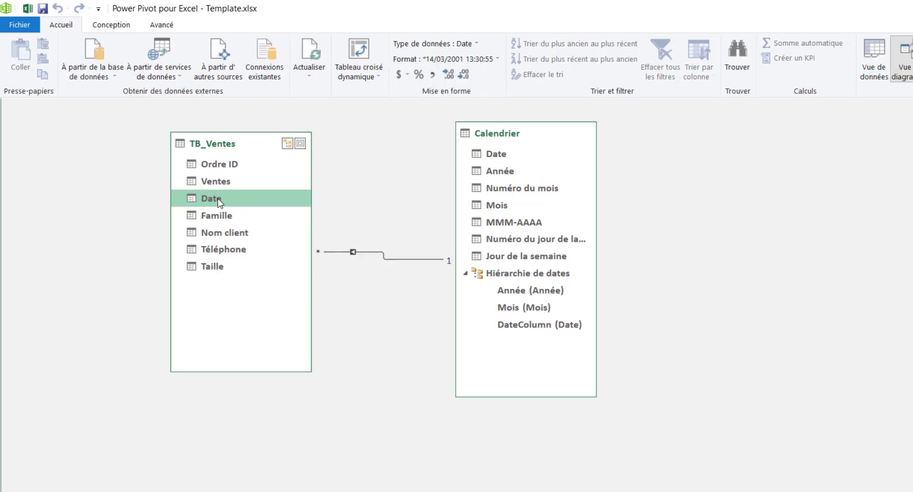
{"action": "right_click", "coordinate": [219, 200]}
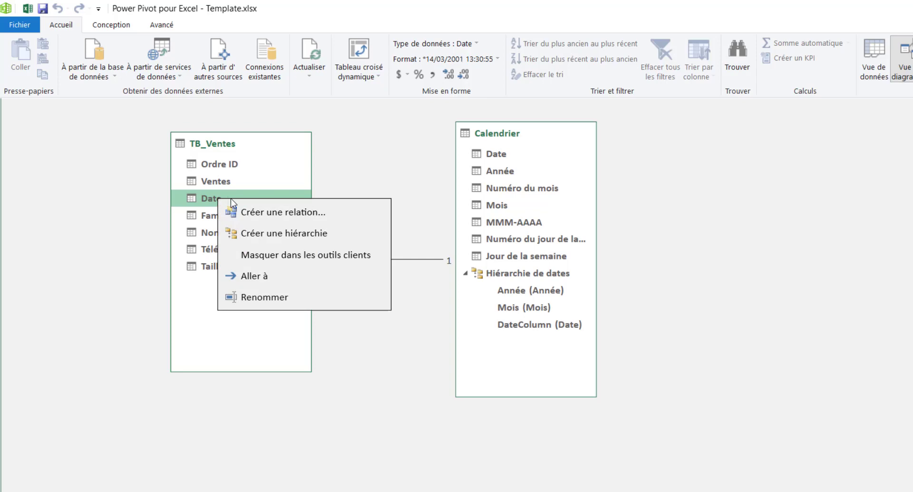
{"action": "left_click", "coordinate": [300, 257]}
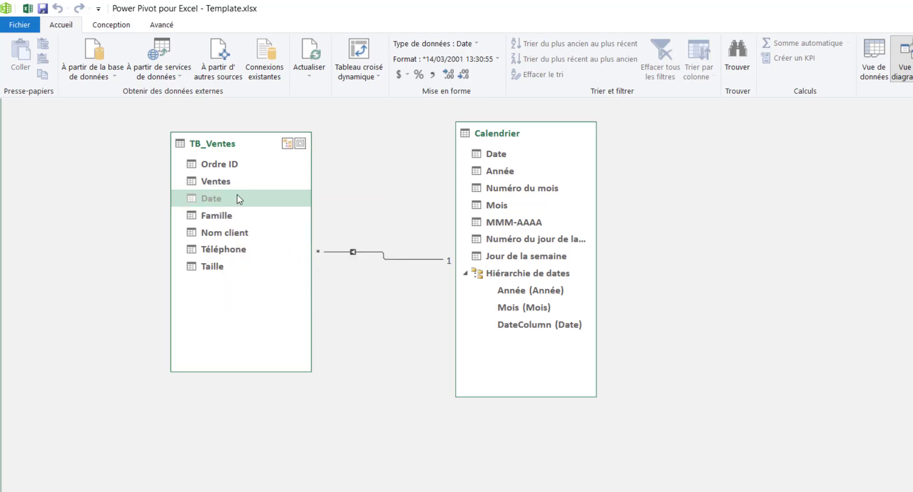
{"action": "left_click", "coordinate": [905, 13]}
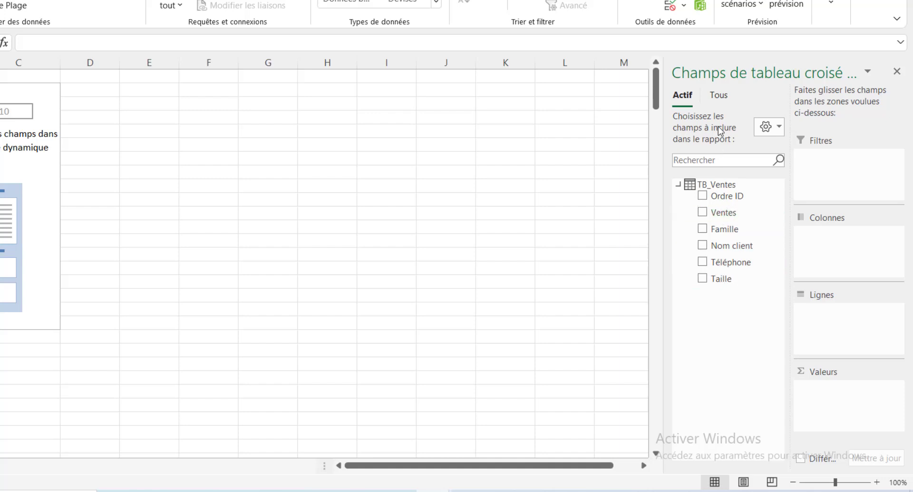
Summarise Ventes from TB_Ventes as pivot table values, with the MMM-AAAA field of Calendrier as rows
{"action": "left_click", "coordinate": [720, 97]}
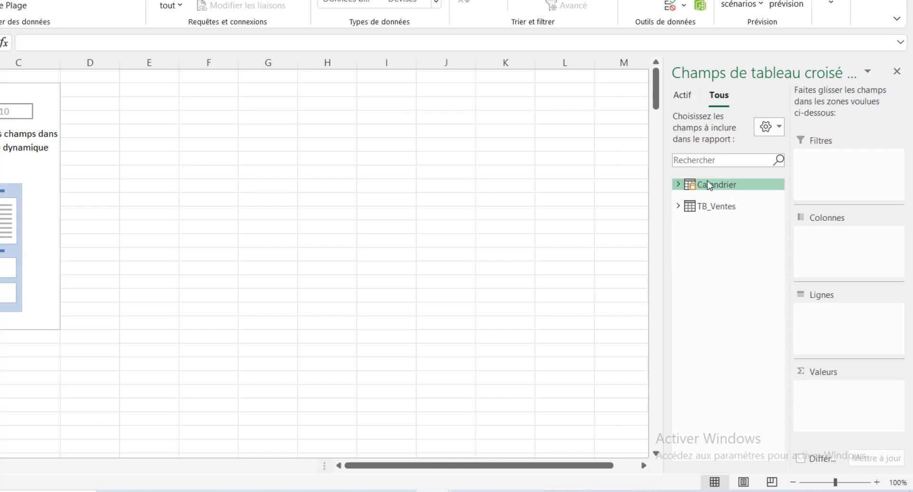
{"action": "left_click", "coordinate": [678, 184]}
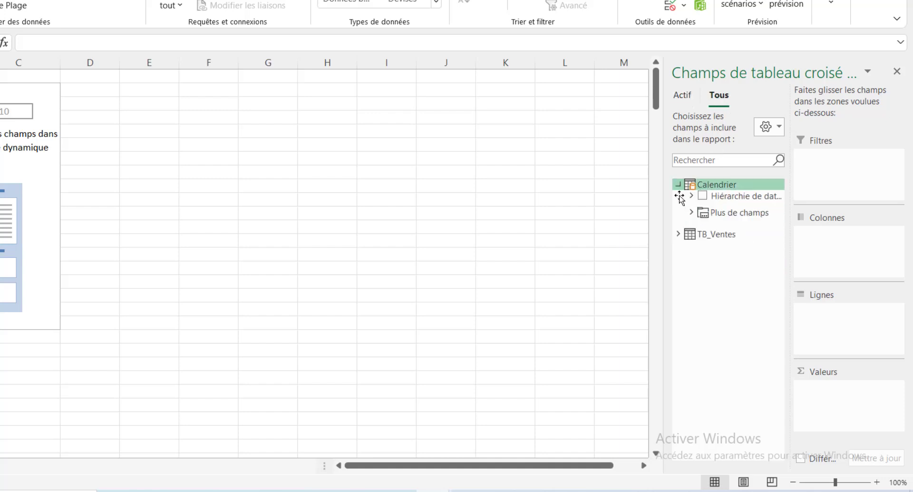
{"action": "left_click", "coordinate": [678, 234]}
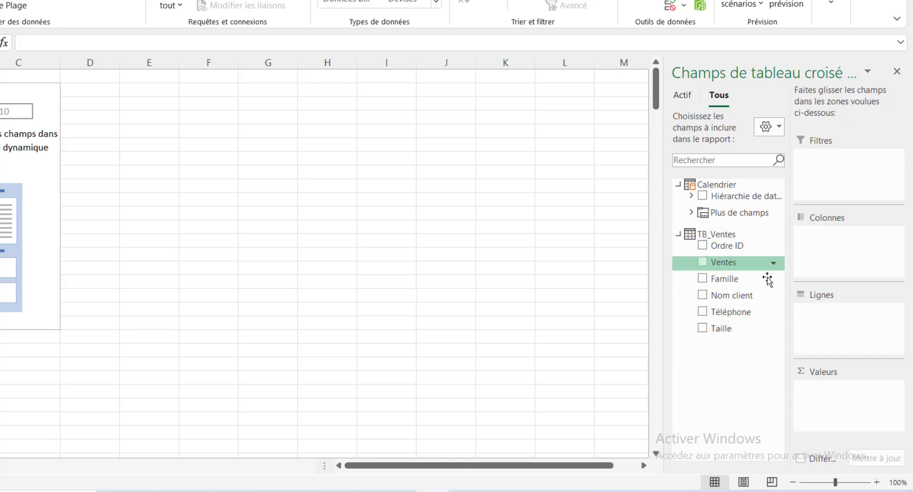
{"action": "left_click_drag", "start_coordinate": [736, 267], "coordinate": [852, 418]}
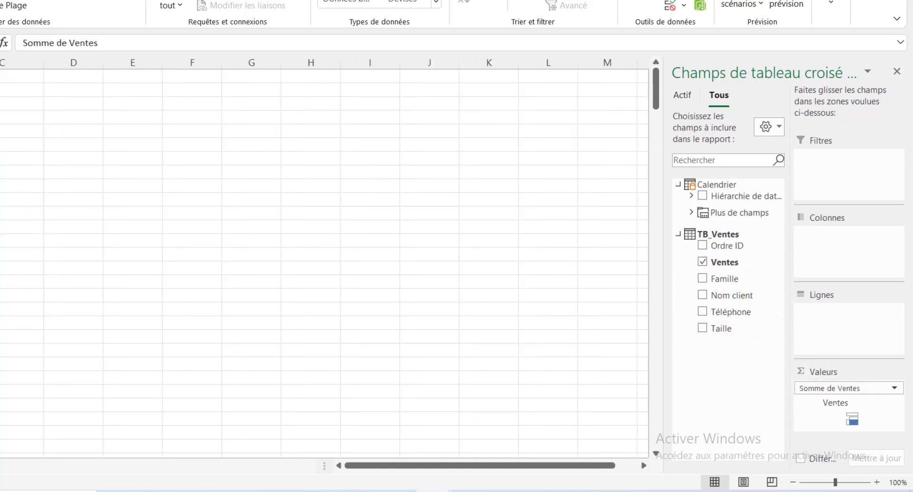
{"action": "left_click", "coordinate": [692, 212]}
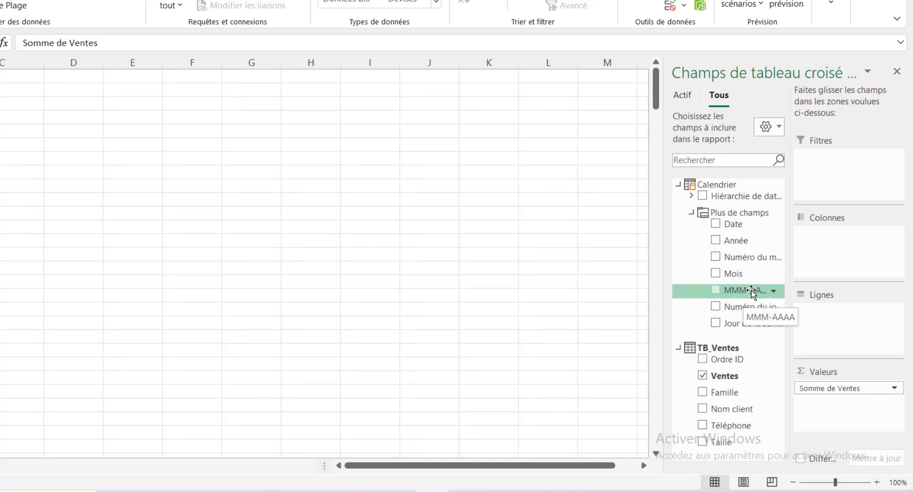
{"action": "left_click_drag", "start_coordinate": [751, 291], "coordinate": [868, 339]}
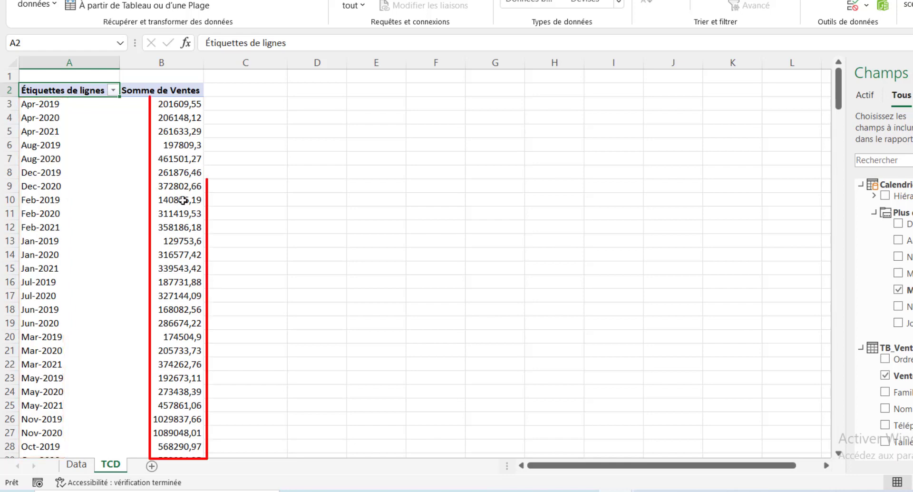
Format the Ventes column of TB_Ventes in the data model with a thousands separator and no decimals, and return to the workbook
{"action": "mouse_move", "coordinate": [197, 173]}
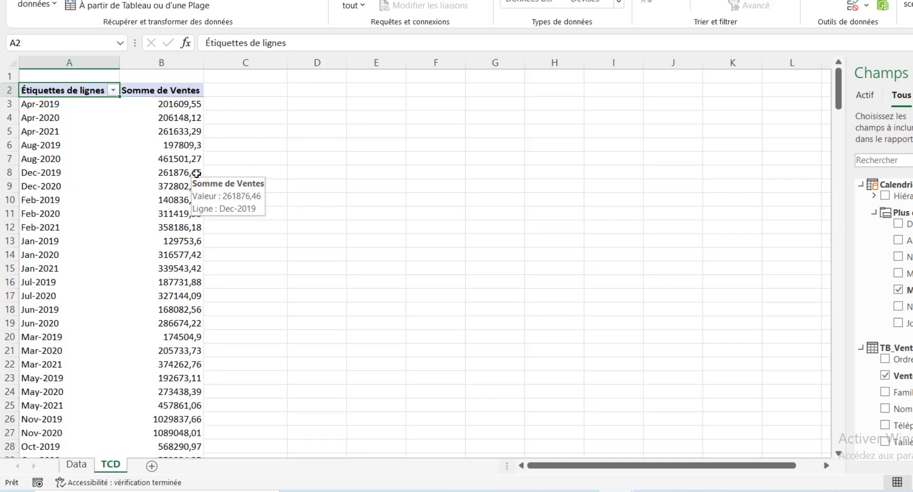
{"action": "left_click", "coordinate": [183, 145]}
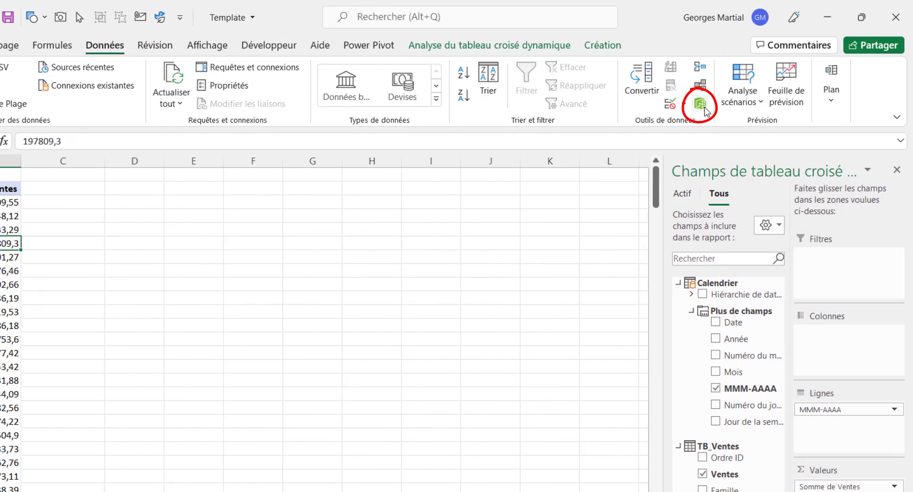
{"action": "left_click", "coordinate": [702, 106]}
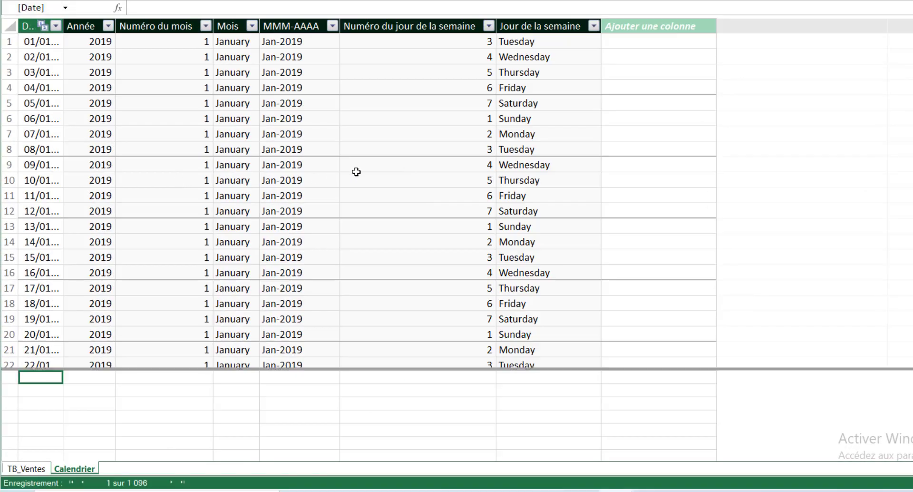
{"action": "left_click", "coordinate": [27, 468]}
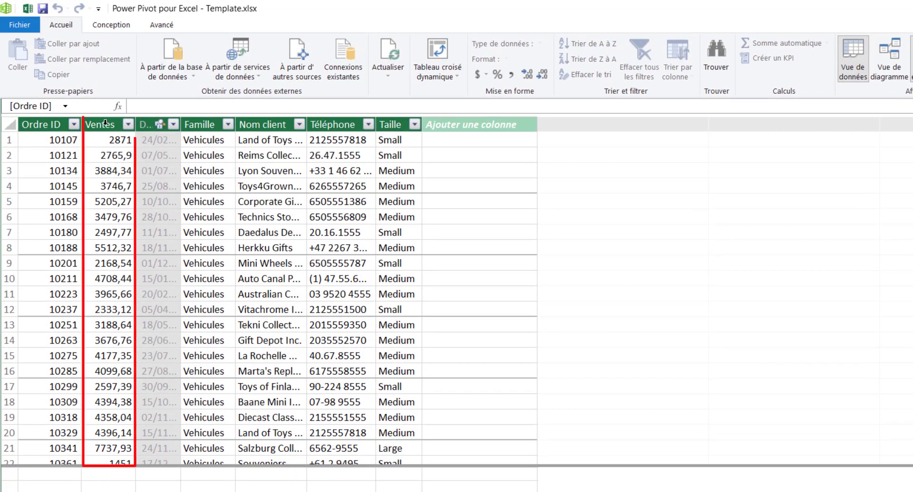
{"action": "left_click", "coordinate": [105, 122]}
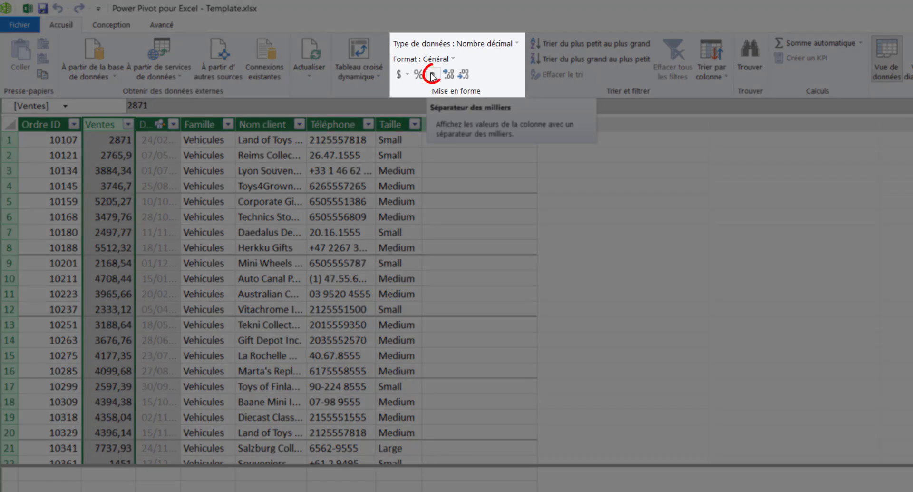
{"action": "left_click", "coordinate": [433, 75]}
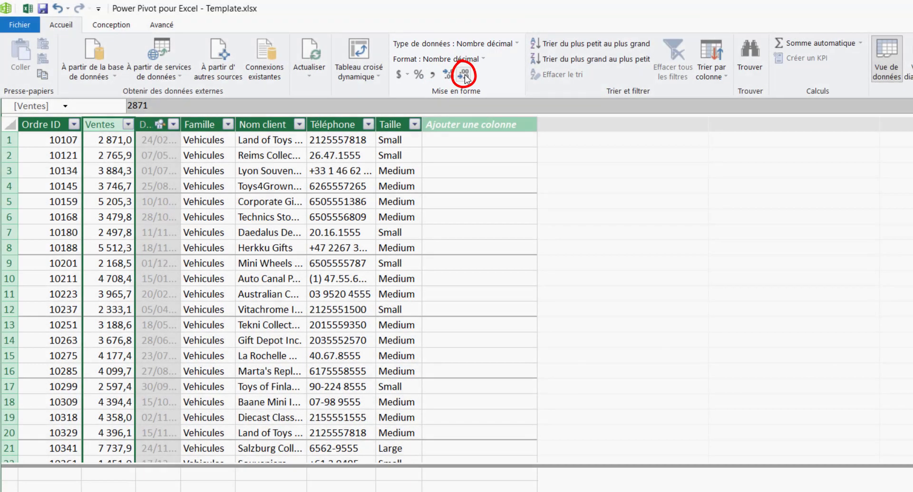
{"action": "left_click", "coordinate": [464, 75]}
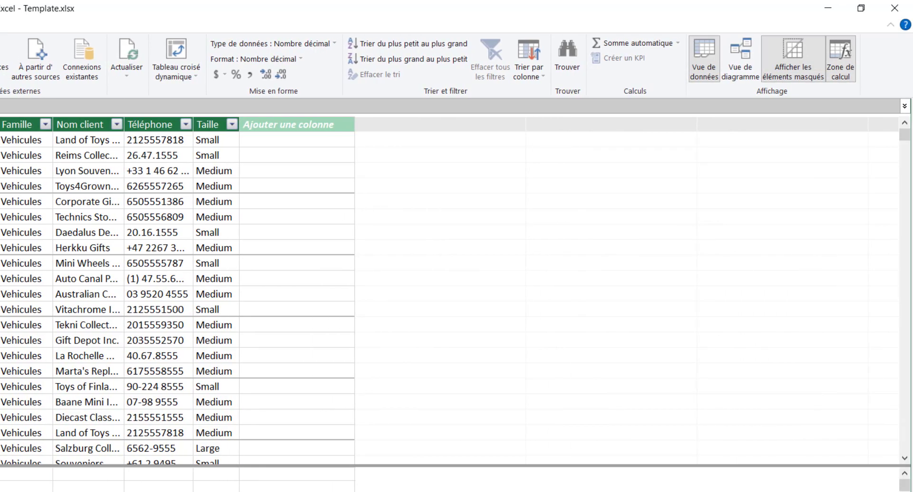
{"action": "left_click", "coordinate": [894, 8]}
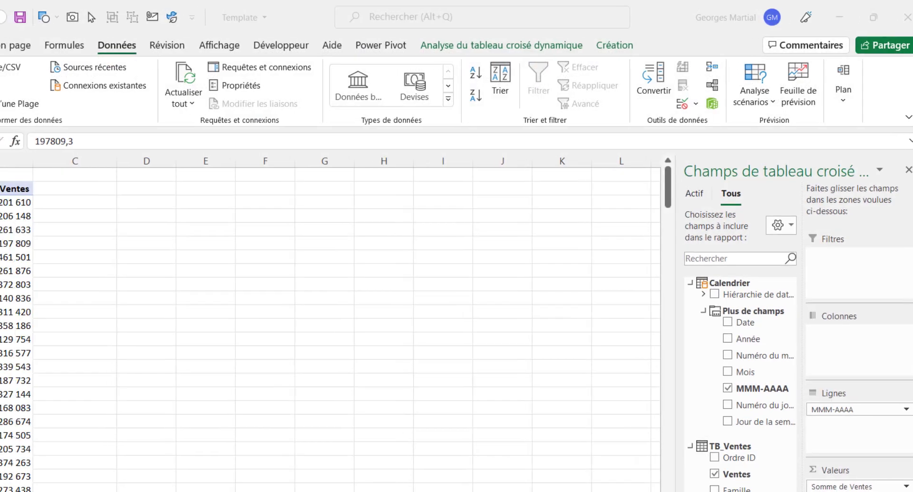
Reopen the data model and add a column named TRI AAAAMM to the Calendrier table
{"action": "mouse_move", "coordinate": [142, 282]}
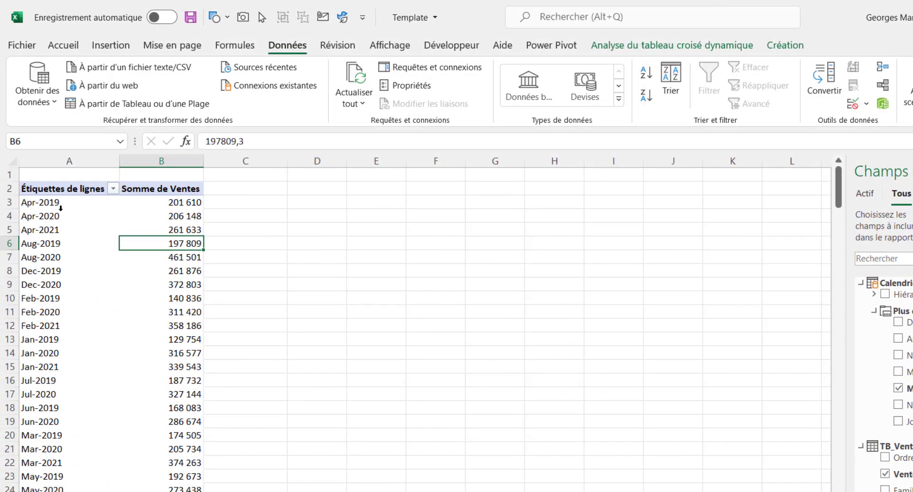
{"action": "mouse_move", "coordinate": [61, 206]}
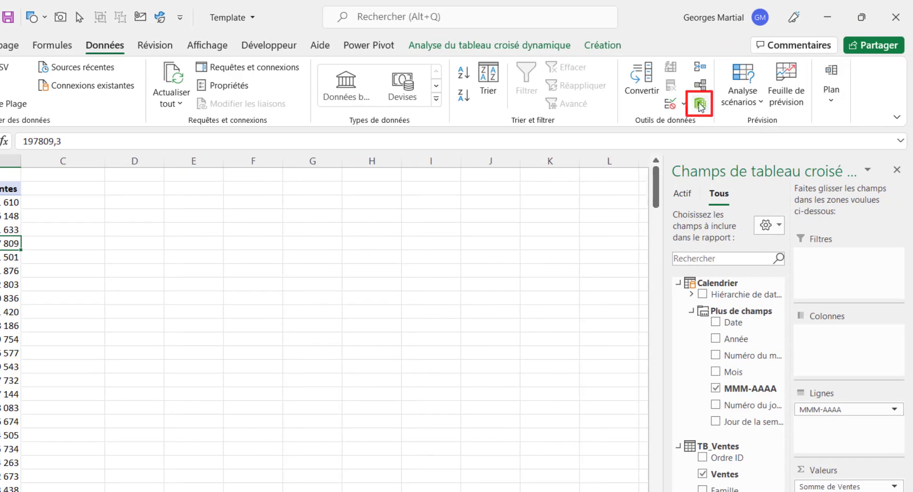
{"action": "left_click", "coordinate": [701, 106]}
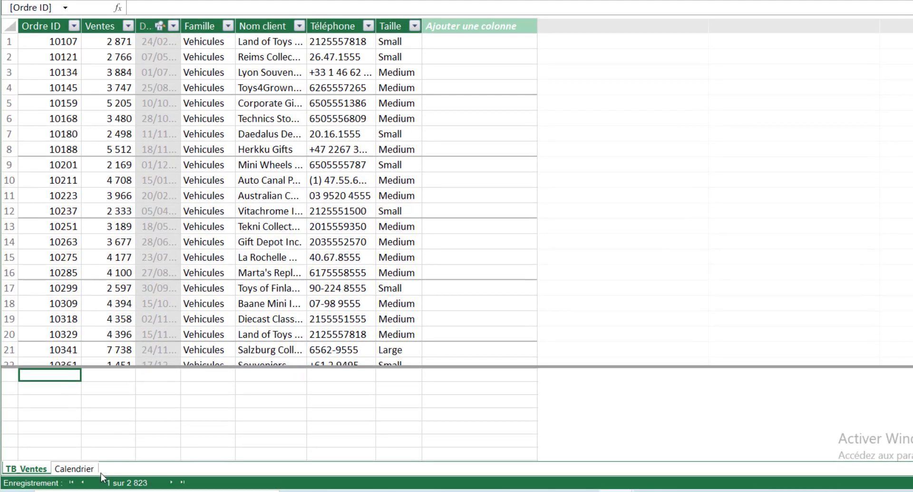
{"action": "left_click", "coordinate": [74, 469]}
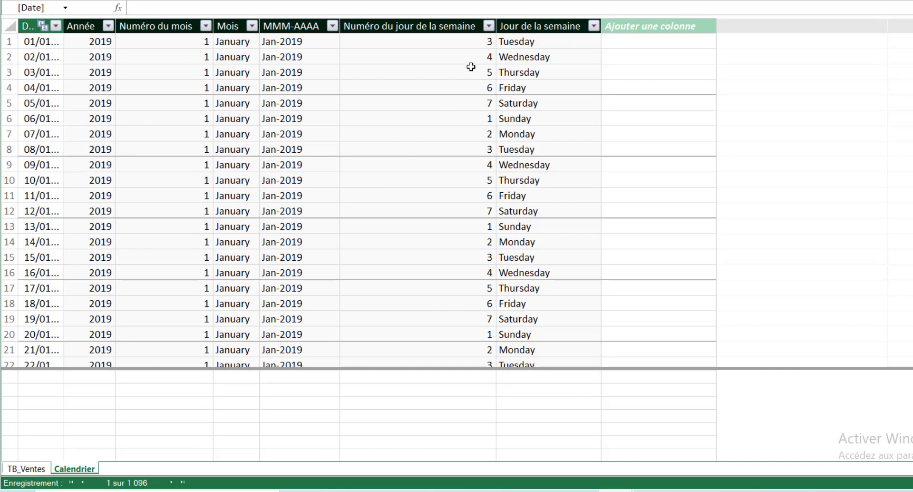
{"action": "left_click", "coordinate": [655, 27]}
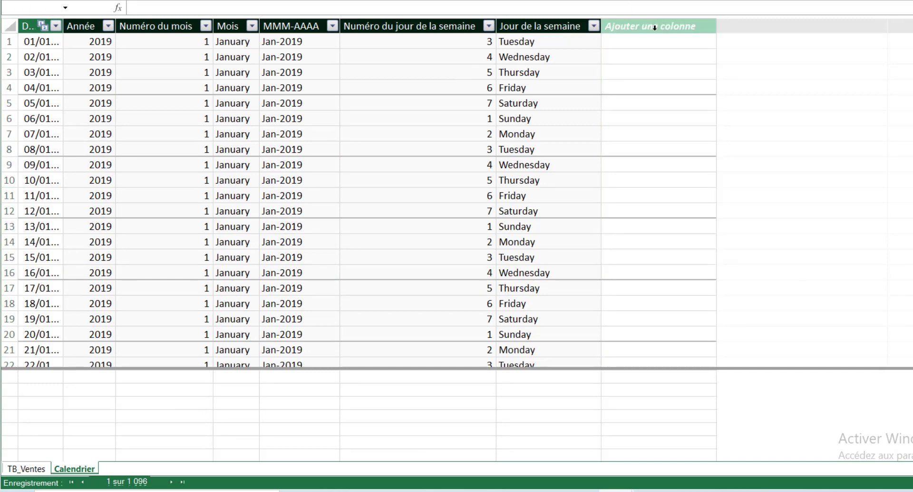
{"action": "double_click", "coordinate": [655, 27]}
{"action": "type", "text": "TRI AAAAMM"}
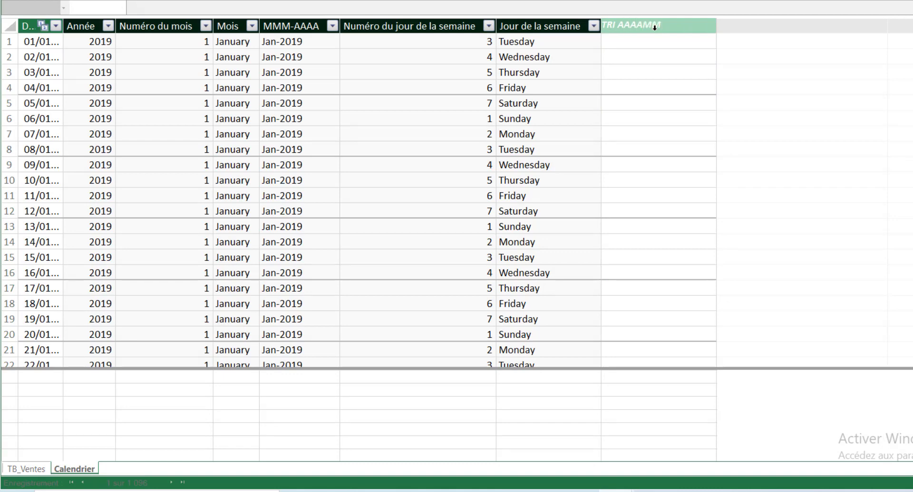
{"action": "key", "text": "Return"}
Fill the TRI AAAAMM column with the formula =Calendrier[Année]*100+Calendrier[Numéro du mois]
{"action": "left_click", "coordinate": [638, 43]}
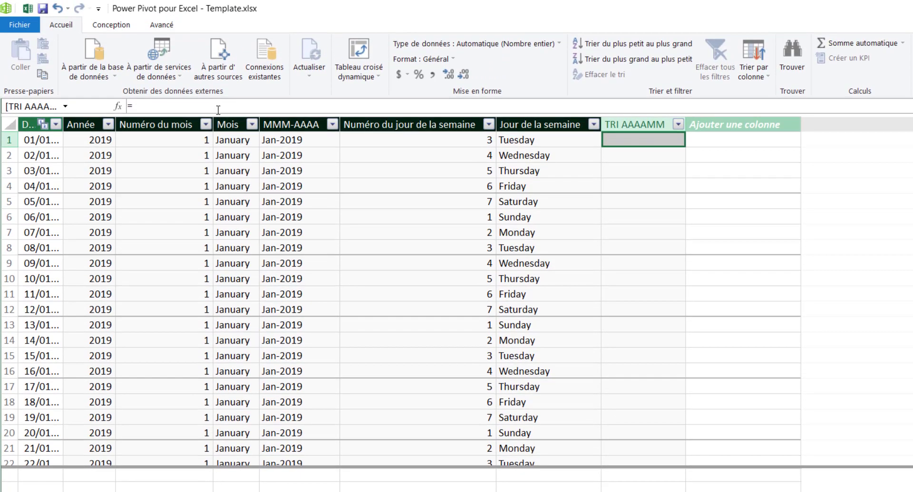
{"action": "left_click", "coordinate": [218, 11]}
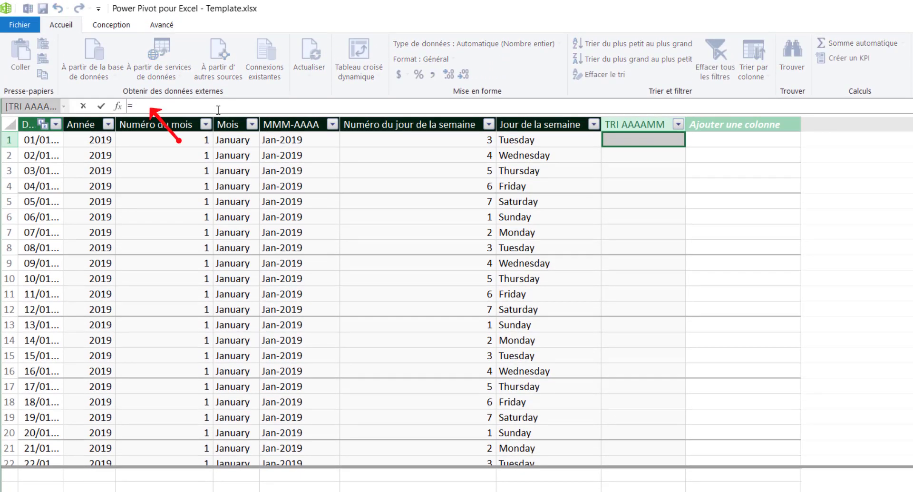
{"action": "left_click", "coordinate": [85, 140]}
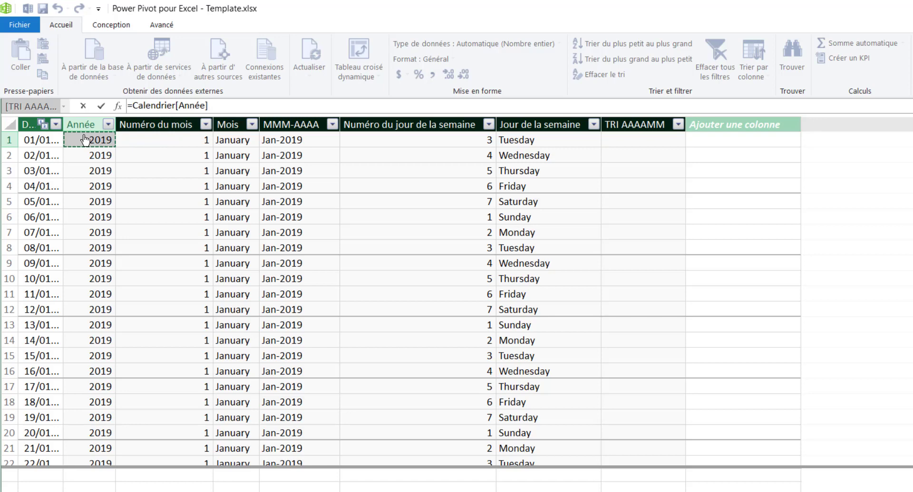
{"action": "type", "text": "*100+"}
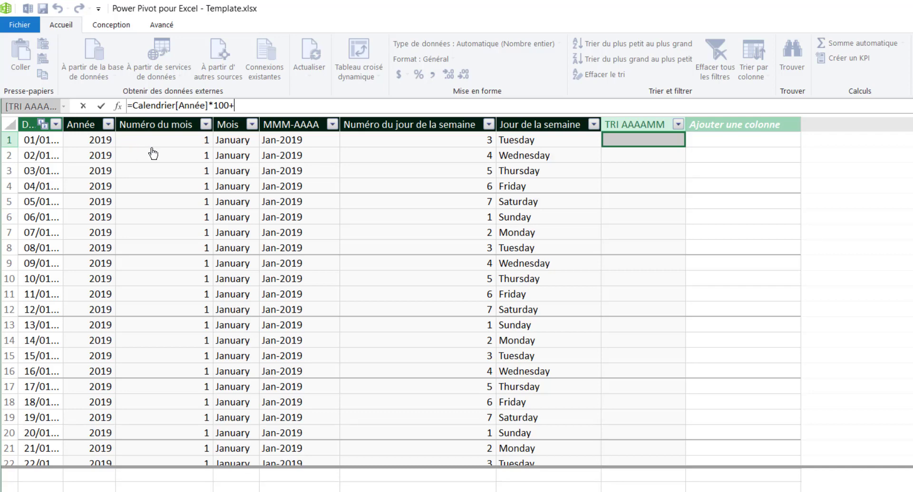
{"action": "left_click", "coordinate": [185, 140]}
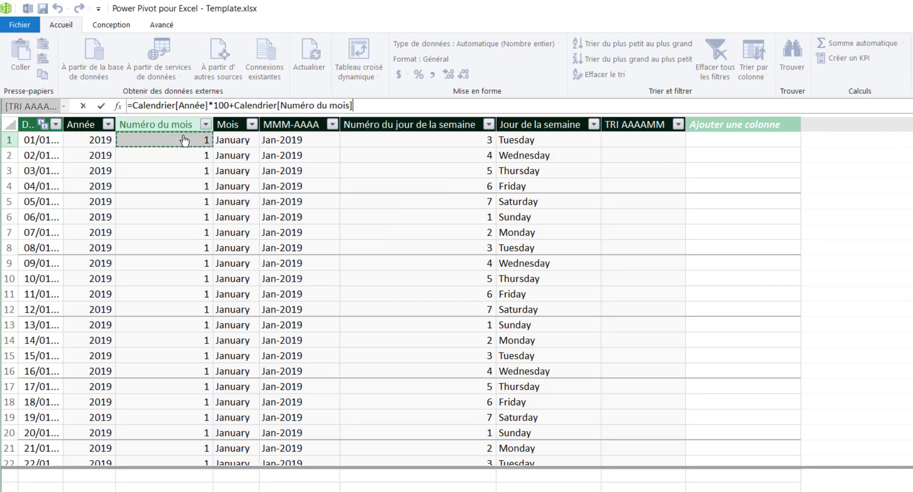
{"action": "key", "text": "Return"}
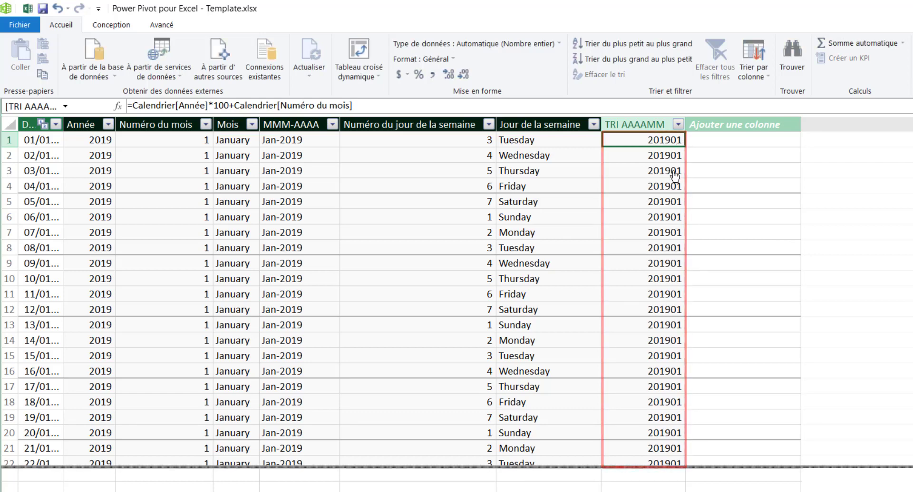
Sort the MMM-AAAA column of the Calendrier table by the TRI AAAAMM column
{"action": "left_click", "coordinate": [291, 124]}
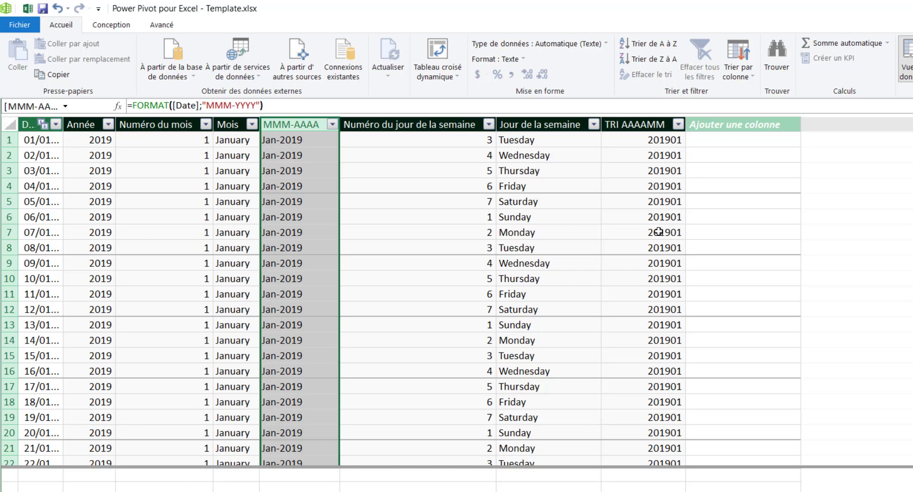
{"action": "left_click", "coordinate": [737, 75]}
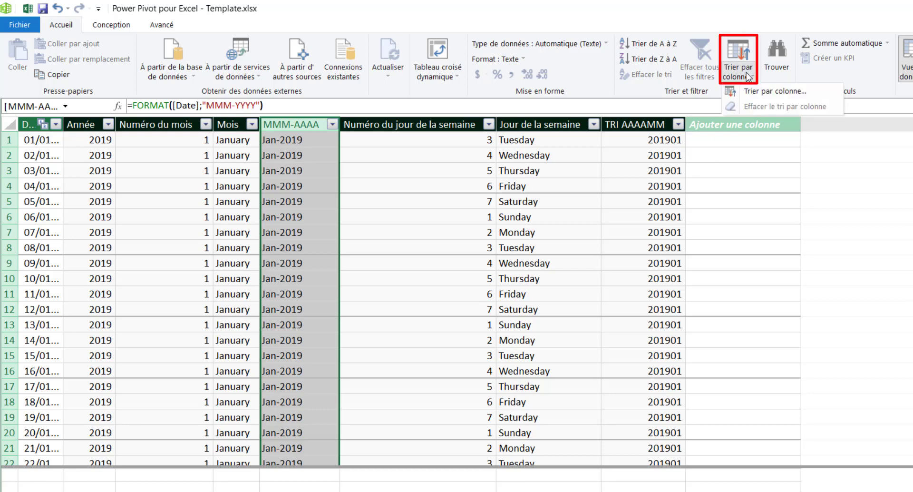
{"action": "left_click", "coordinate": [770, 91]}
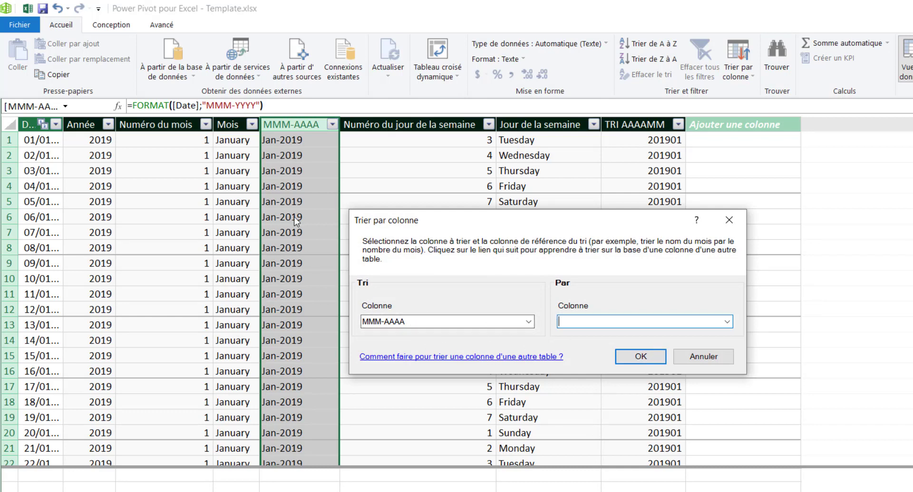
{"action": "left_click", "coordinate": [726, 322]}
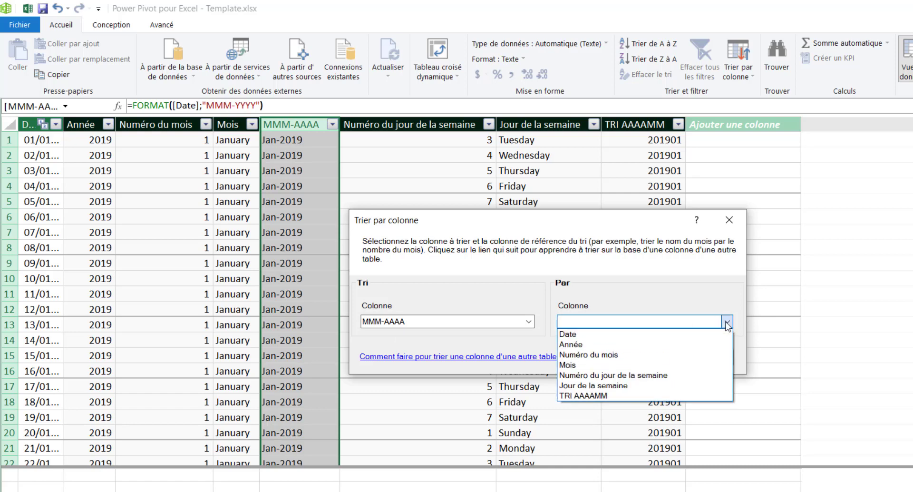
{"action": "left_click", "coordinate": [606, 397]}
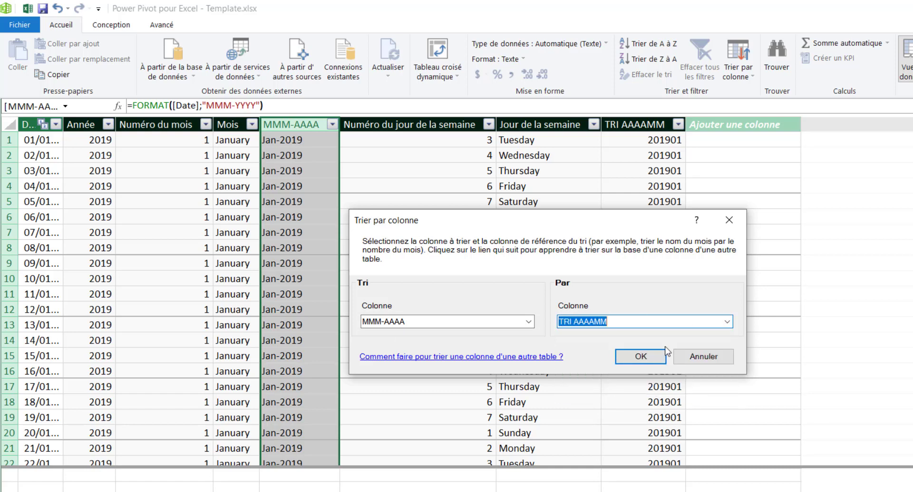
{"action": "left_click", "coordinate": [648, 360]}
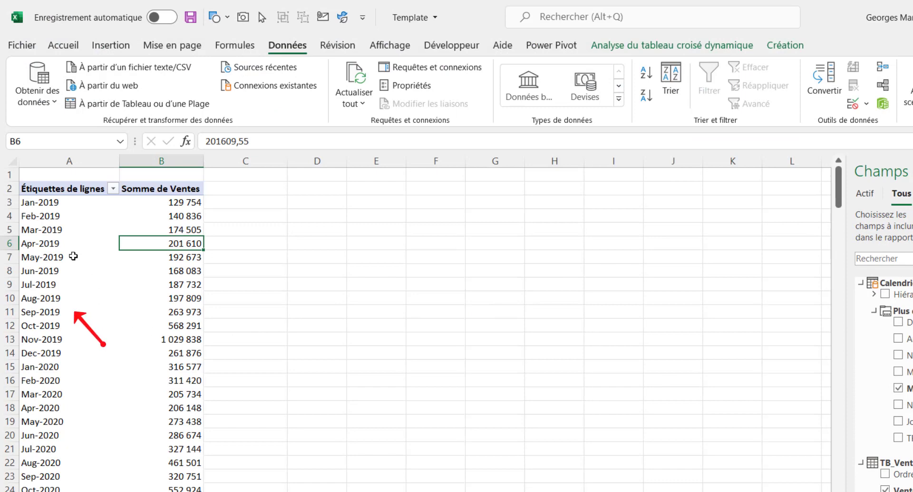
Review the month order in the pivot table and add the Nom client field of TB_Ventes as a report filter
{"action": "scroll", "coordinate": [51, 287], "scroll_direction": "down", "scroll_amount": 3}
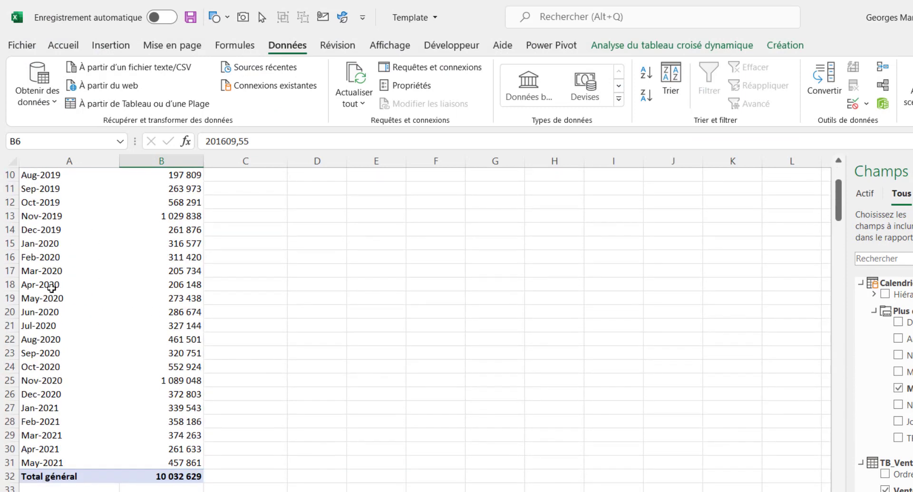
{"action": "scroll", "coordinate": [66, 290], "scroll_direction": "up", "scroll_amount": 3}
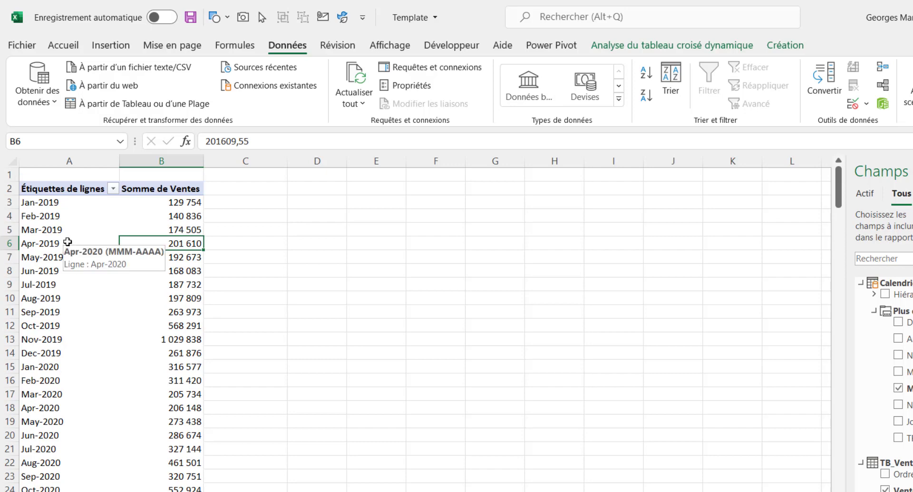
{"action": "left_click", "coordinate": [48, 242]}
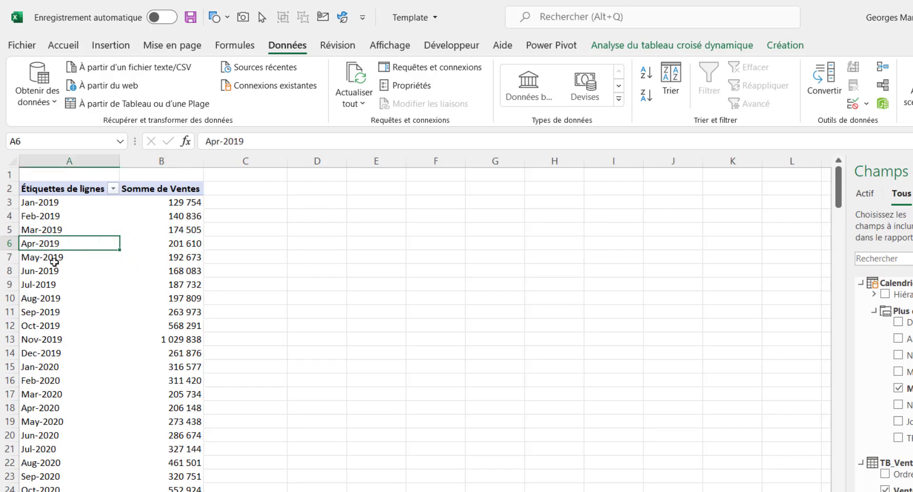
{"action": "left_click", "coordinate": [187, 245]}
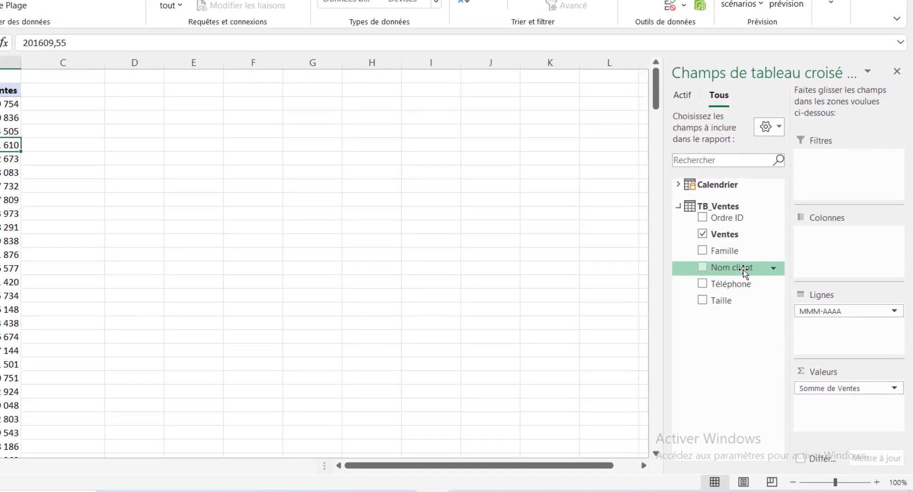
{"action": "left_click_drag", "start_coordinate": [743, 269], "coordinate": [856, 184]}
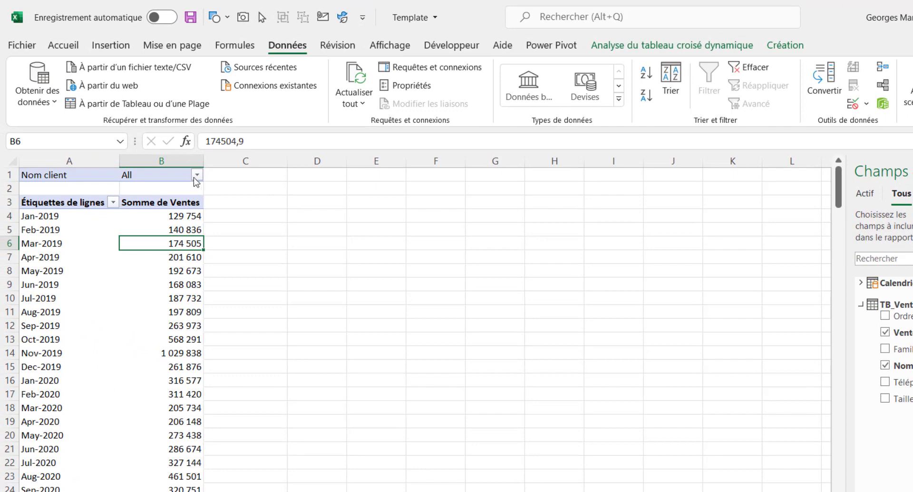
Filter the pivot table by Nom client to show only Atelier graphique
{"action": "left_click", "coordinate": [197, 176]}
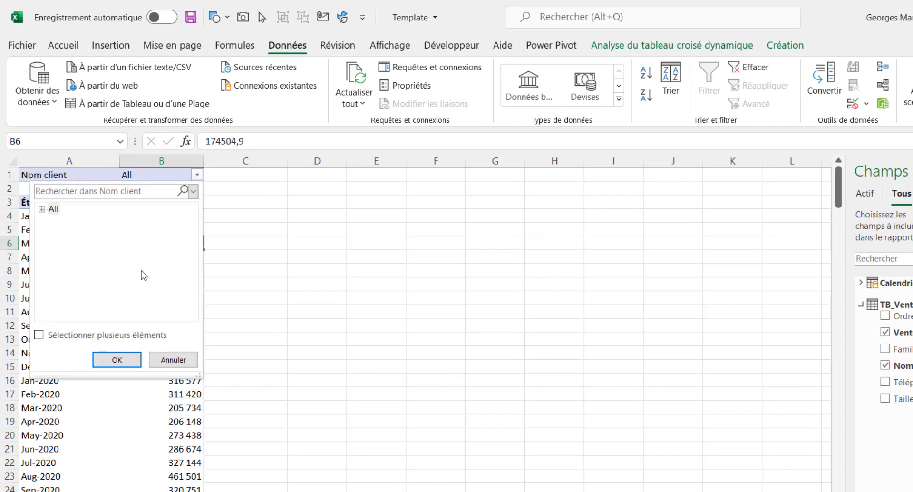
{"action": "left_click", "coordinate": [45, 210]}
{"action": "left_click", "coordinate": [106, 261]}
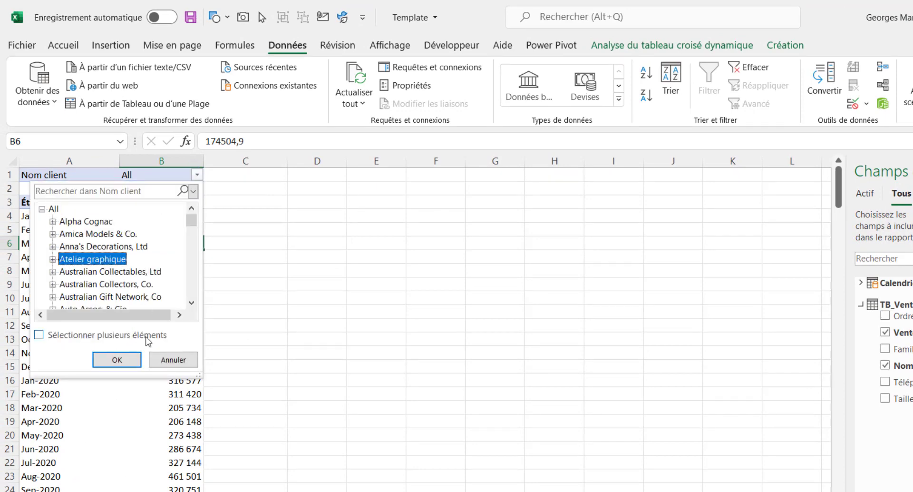
{"action": "left_click", "coordinate": [135, 360]}
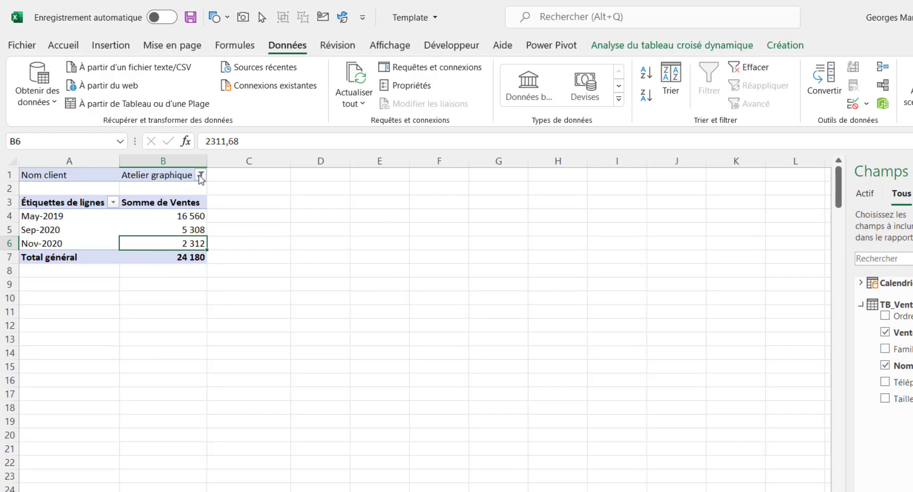
Set the pivot table's Nom client filter to Auto-Moto Classics Inc
{"action": "left_click", "coordinate": [201, 175]}
{"action": "left_click", "coordinate": [124, 284]}
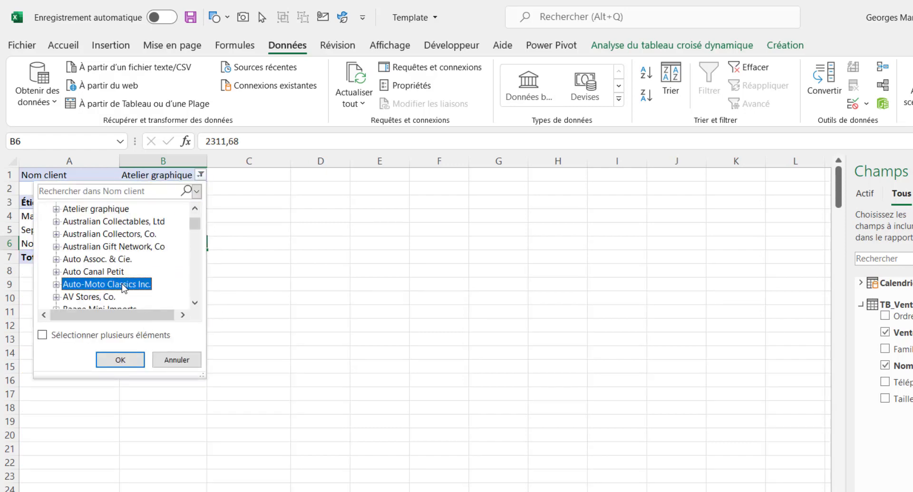
{"action": "left_click", "coordinate": [123, 358]}
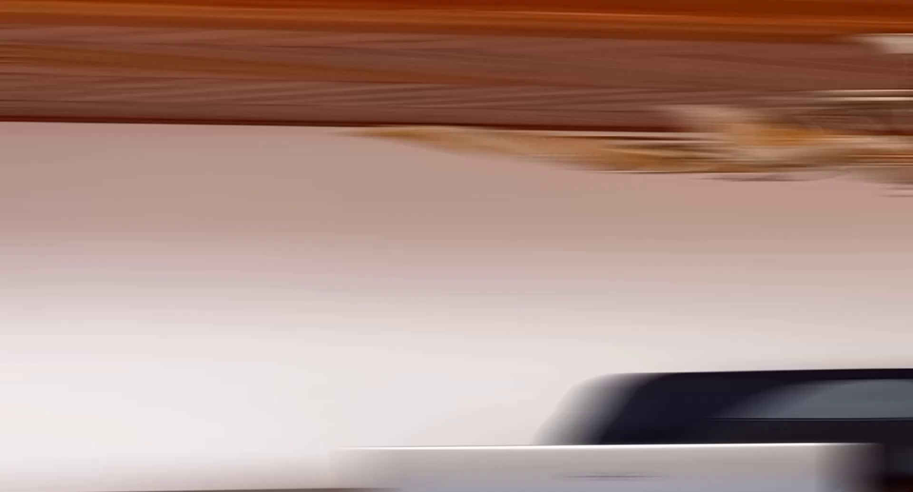